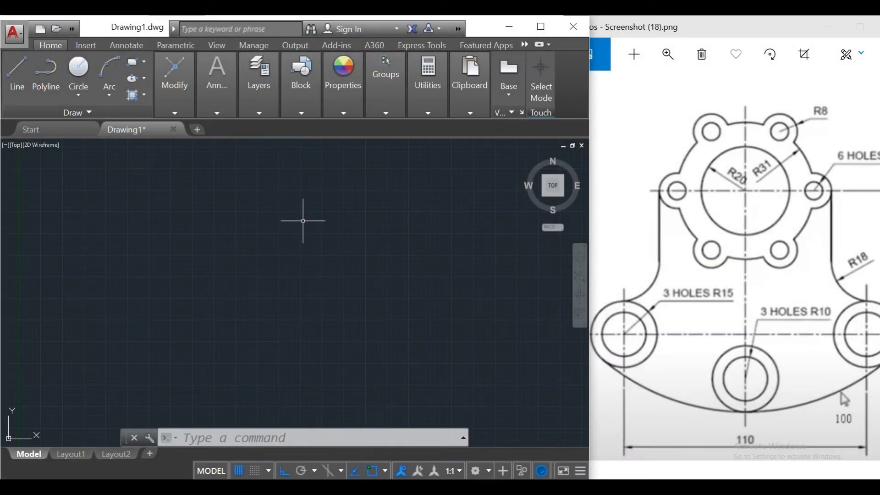
left_click(303, 221)
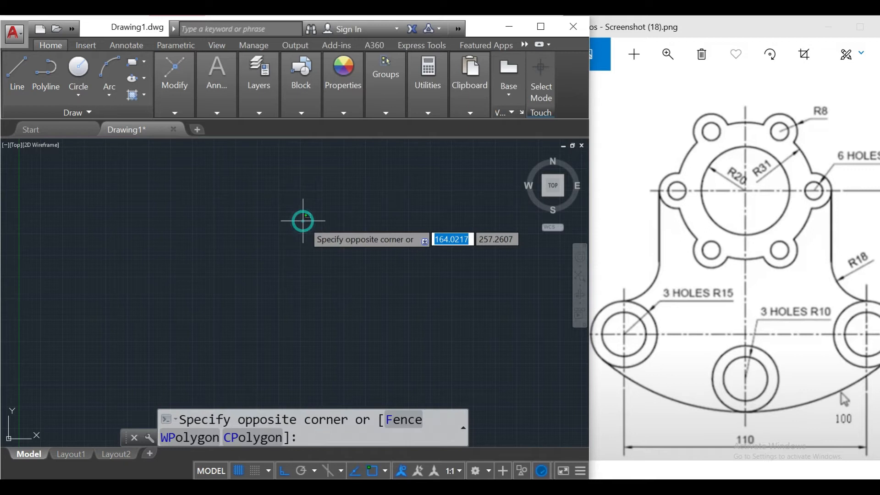
type("li")
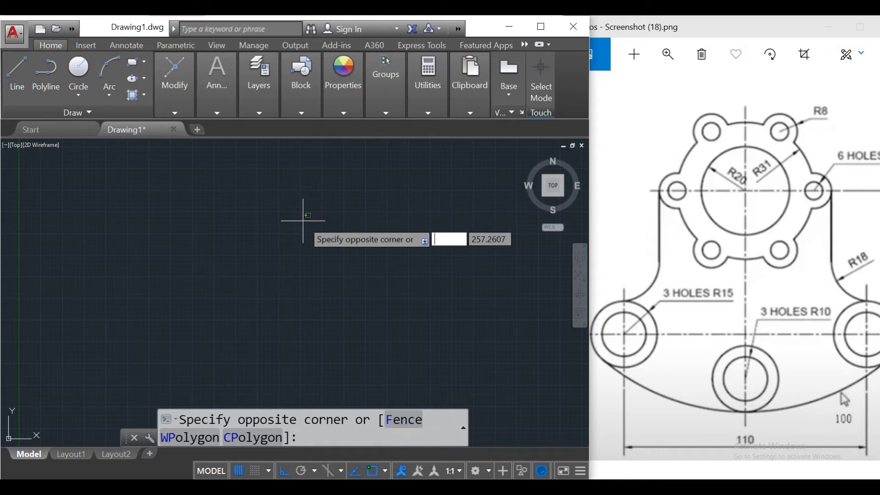
left_click(256, 260)
Set the drawing limits from 0,0 for the lower-left corner to 100,100 for the upper-right corner
type("lim")
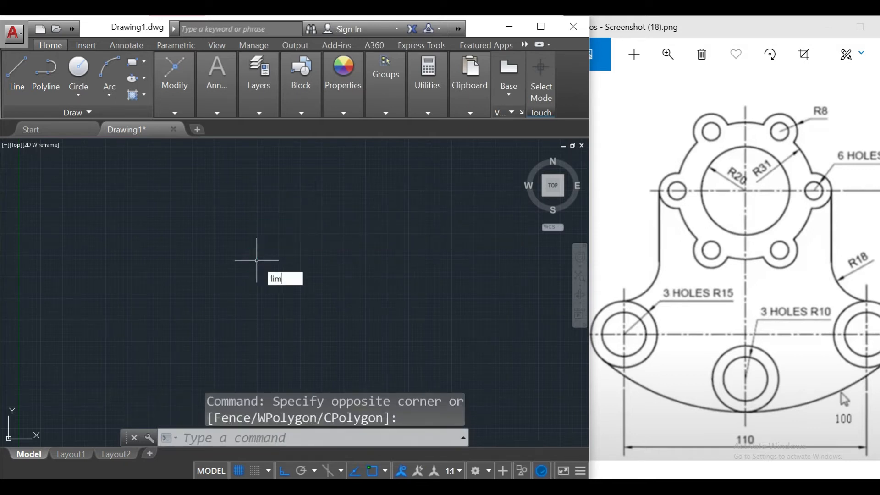
type("its")
key("Return")
type("0,0")
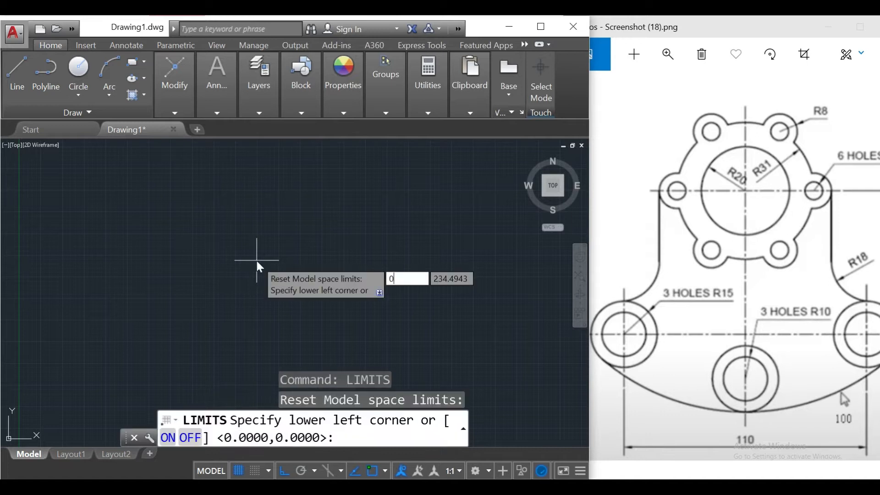
key("Return")
type("100,100")
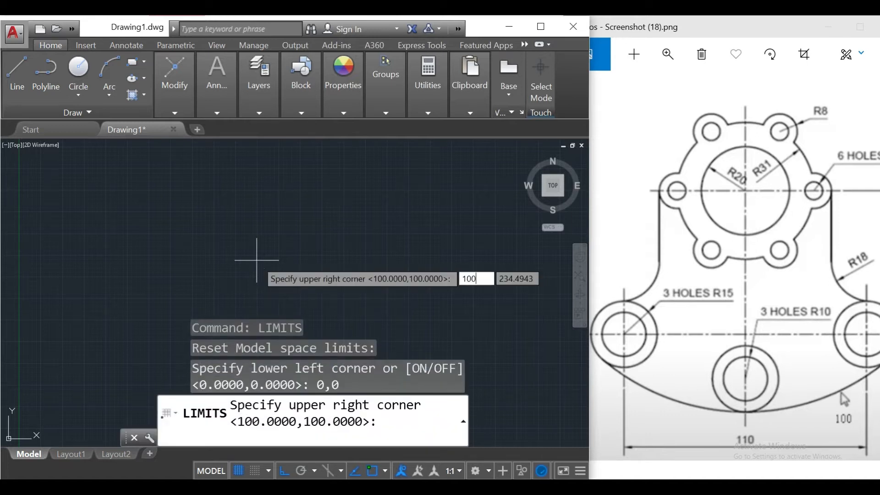
key("Return")
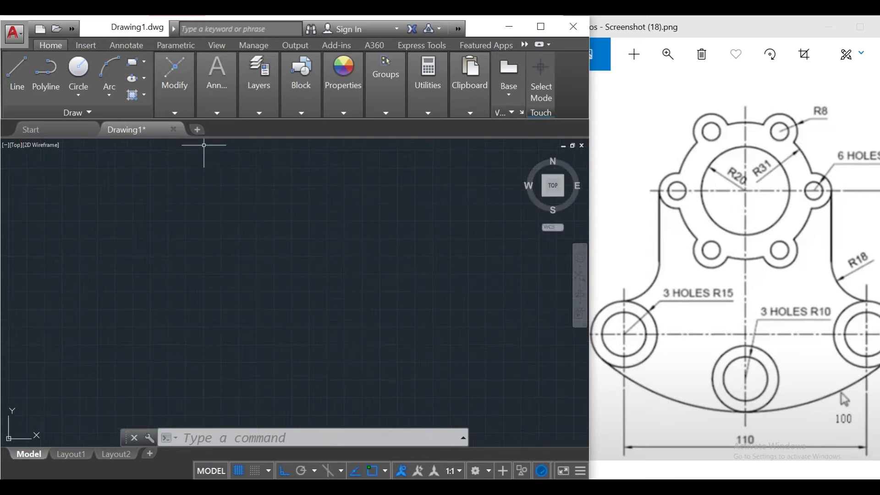
Draw a vertical centre line 65 units long, going downward from a start point in the upper middle of the drawing
left_click(21, 72)
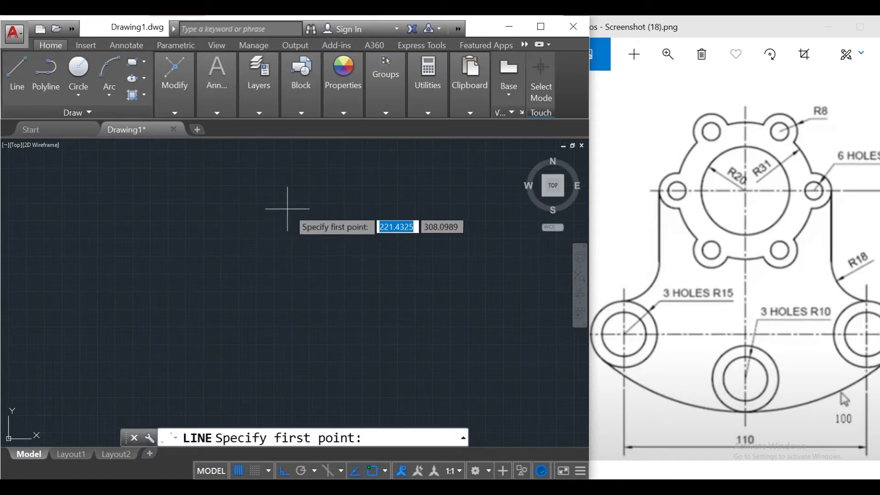
left_click(291, 180)
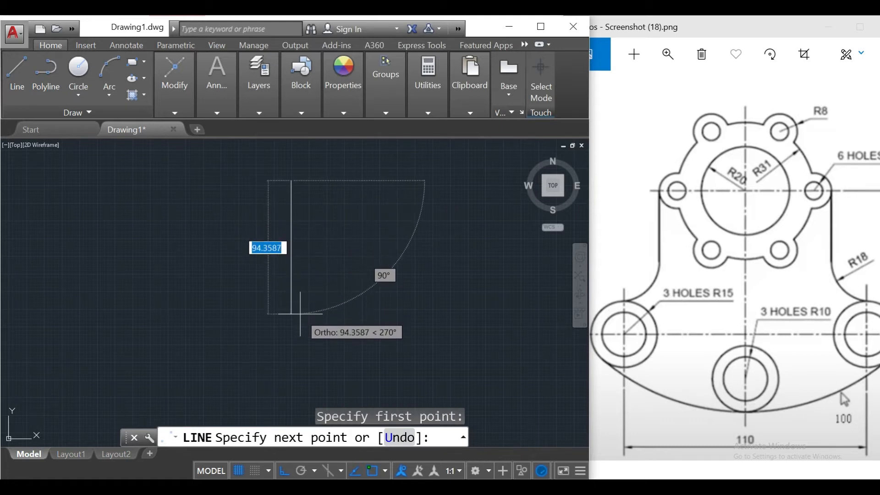
type("65")
key("Return")
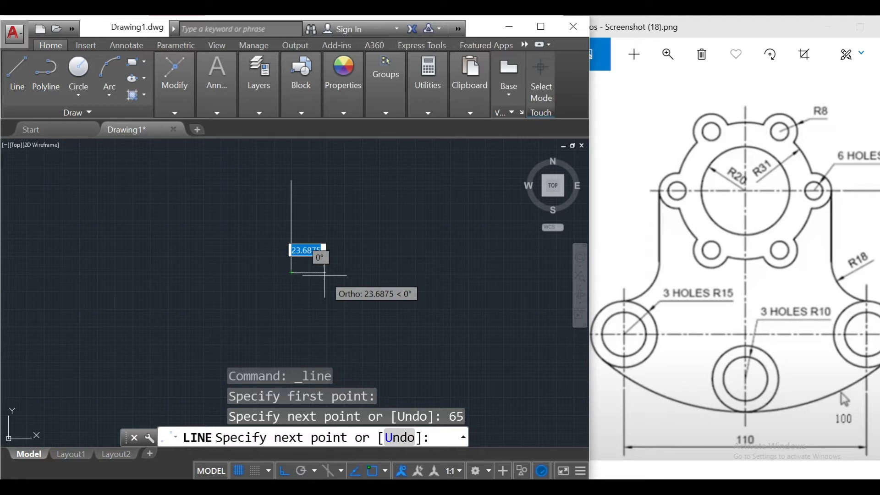
Continue from the vertical line's lower end with a 55-unit line to the right, then a 110-unit line back to the left
type("55")
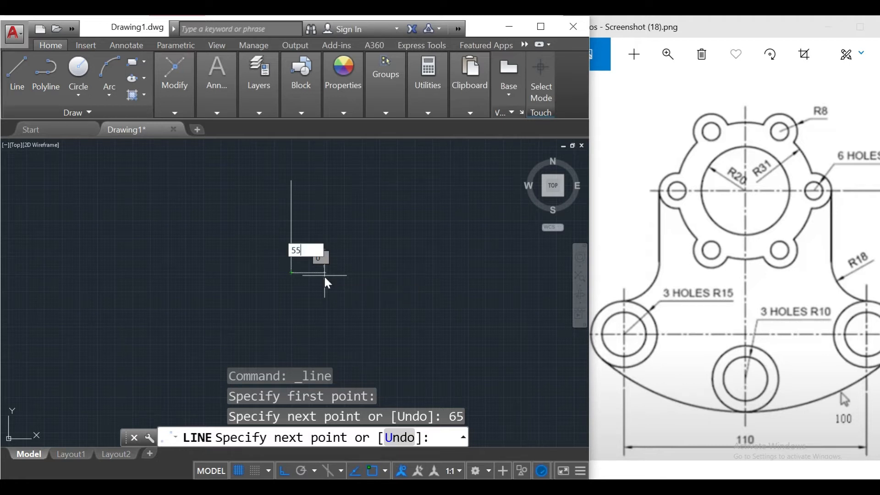
key("Return")
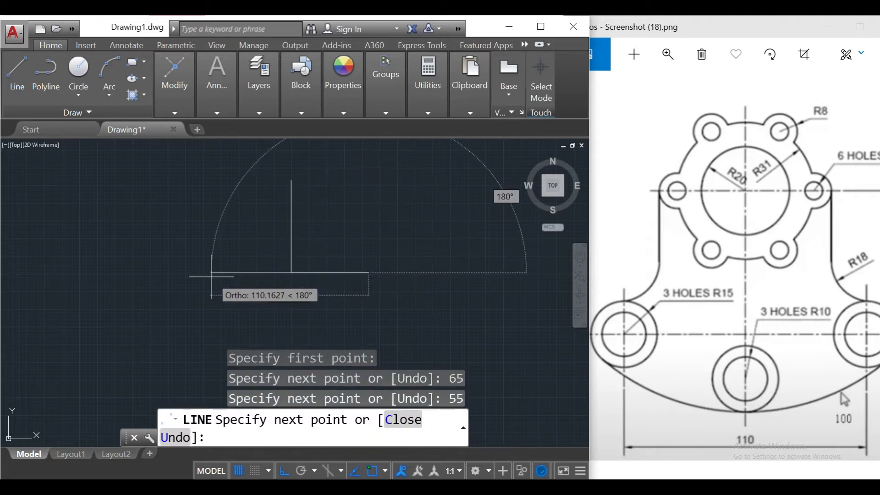
type("11")
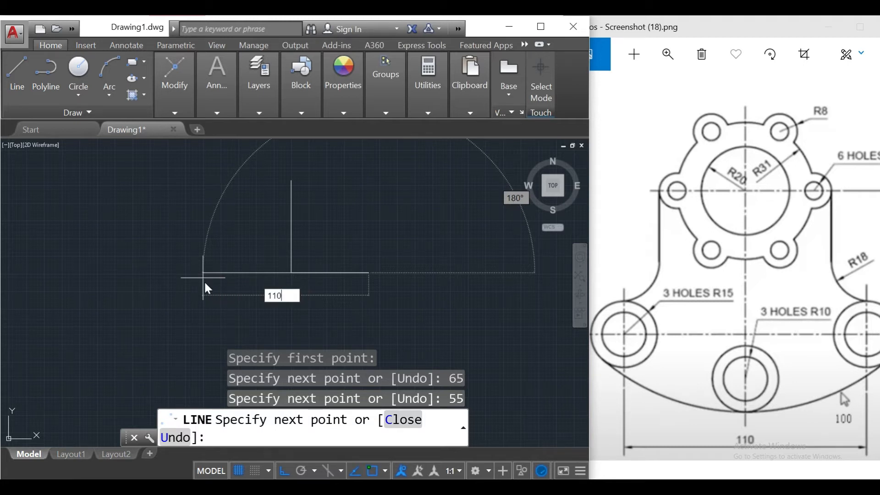
type("0")
key("Return")
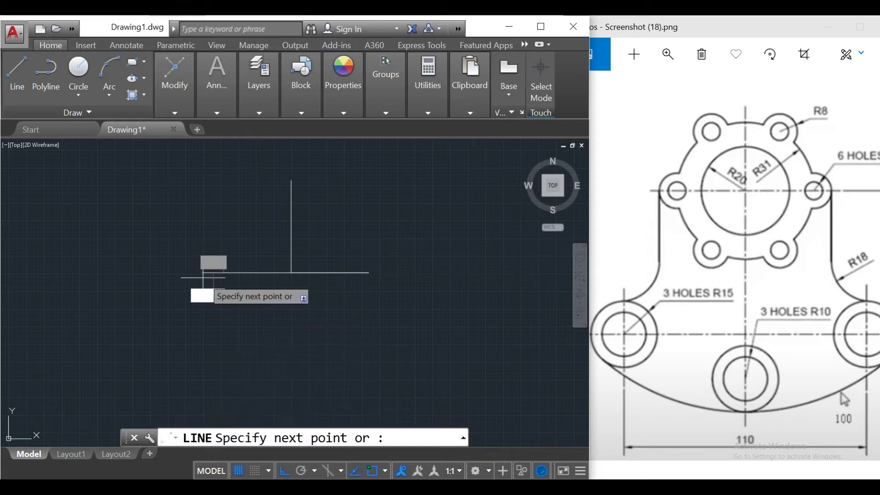
key("Escape")
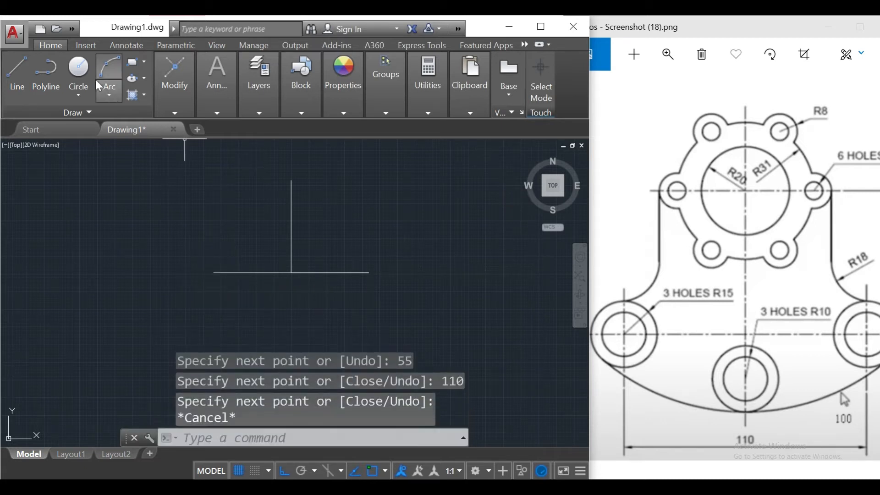
Draw two concentric circles of radius 10 and 15 centred on the left end of the horizontal line
left_click(75, 67)
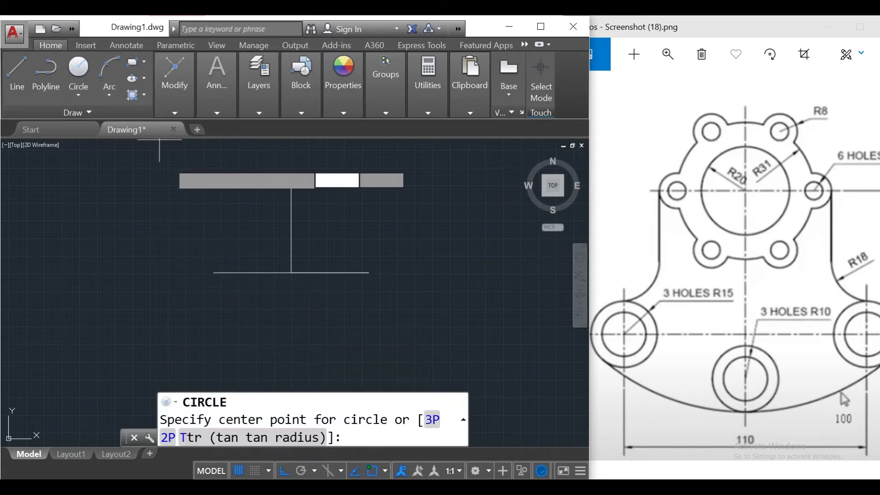
left_click(213, 272)
type("10")
key("Return")
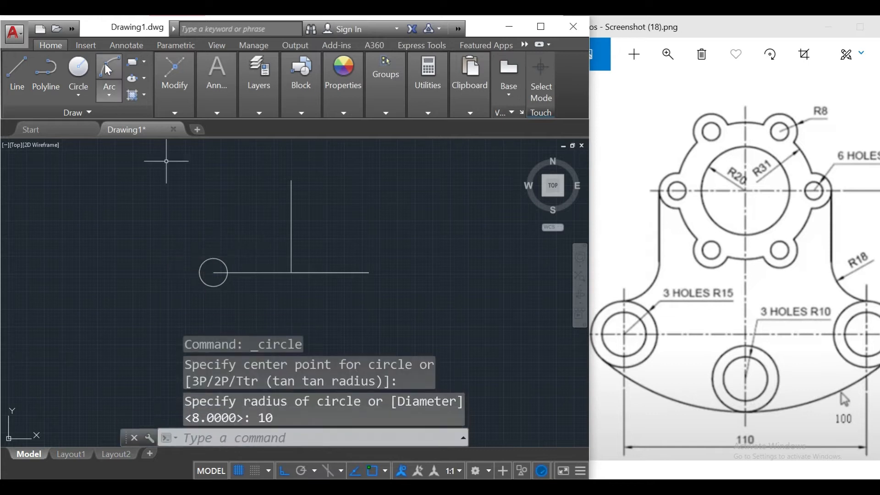
key("Return")
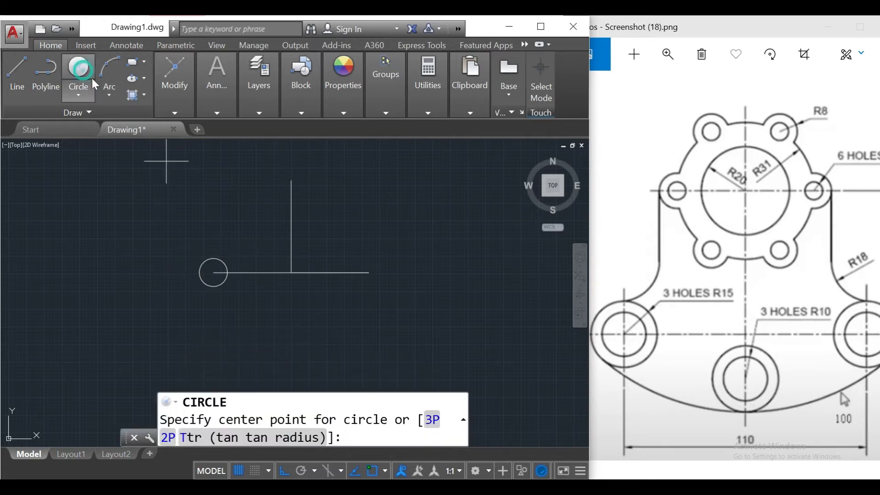
left_click(213, 272)
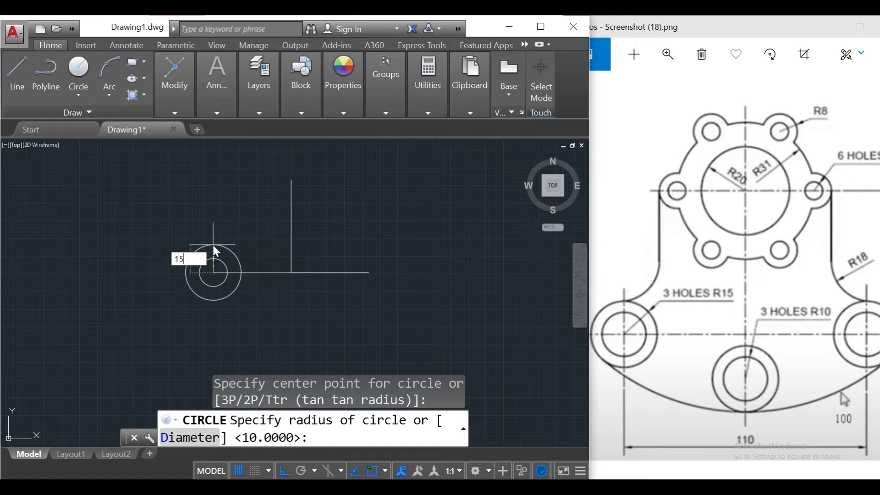
type("15")
key("Return")
Draw two concentric circles of radius 10 and 15 centred on the right end of the horizontal line
left_click(83, 60)
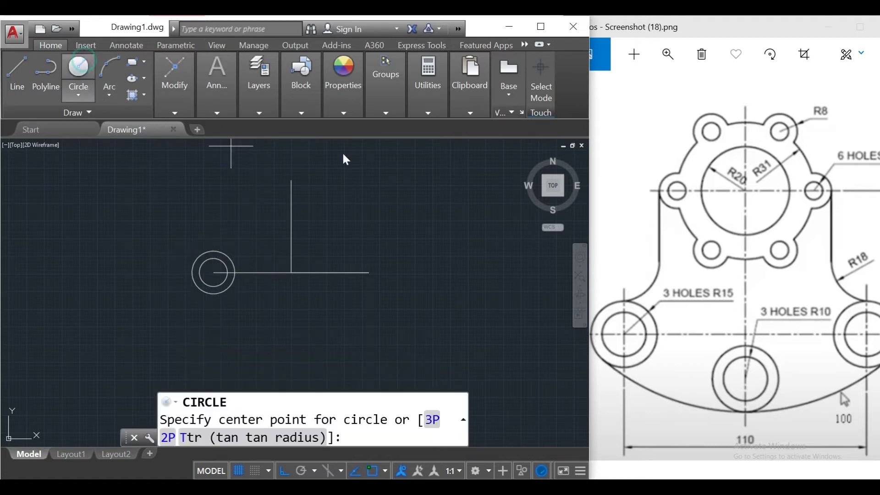
left_click(369, 272)
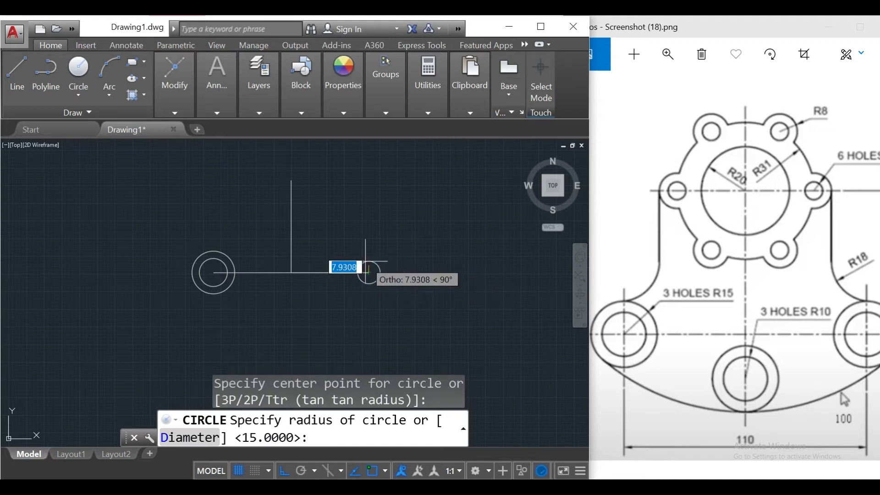
type("1")
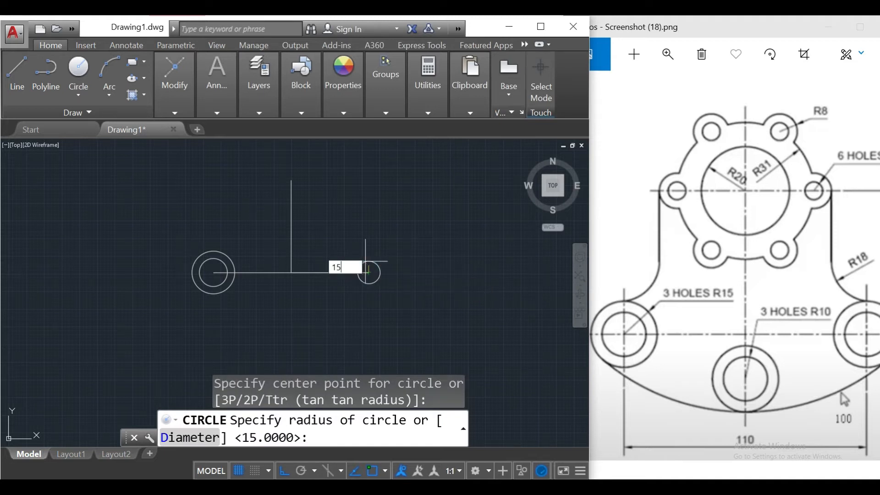
type("0")
key("Return")
key("Return")
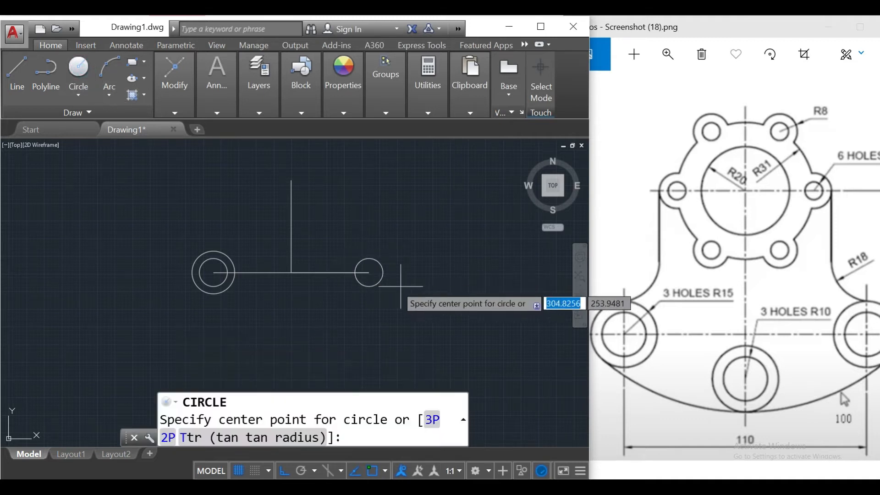
left_click(368, 273)
type("15")
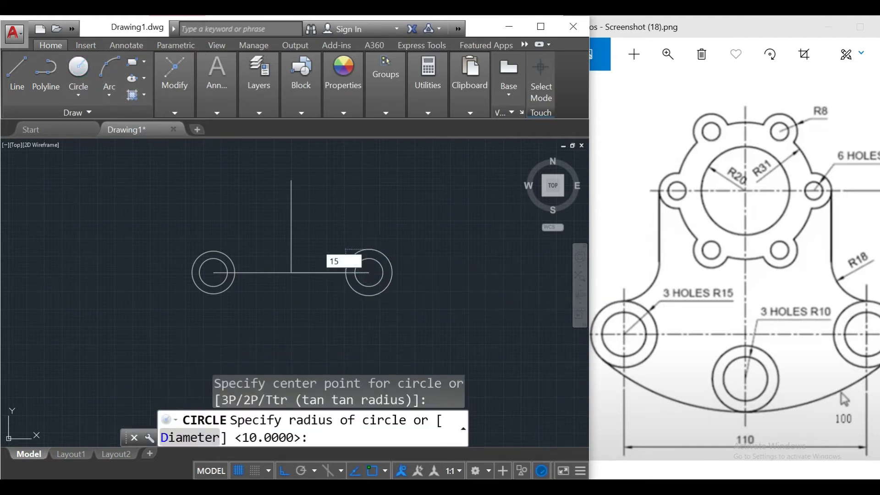
key("Return")
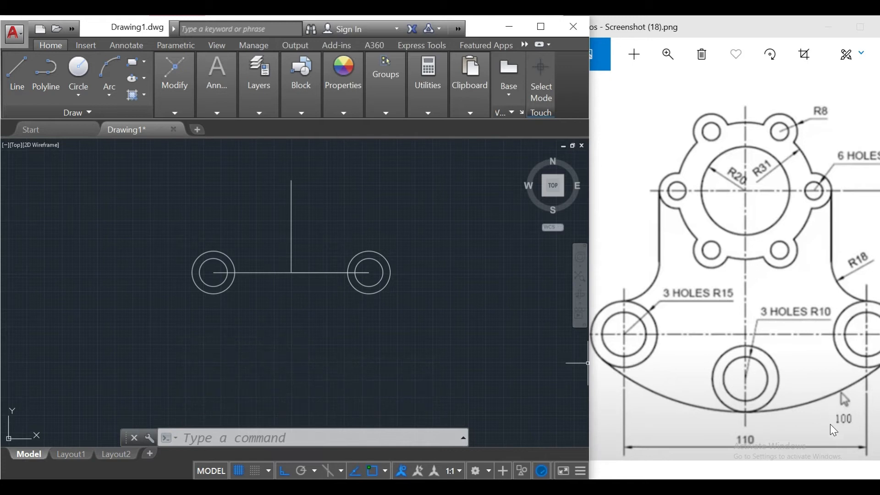
Draw a circle of radius 100 tangent to the undersides of the left and right outer circles using Tan, Tan, Radius
left_click(84, 93)
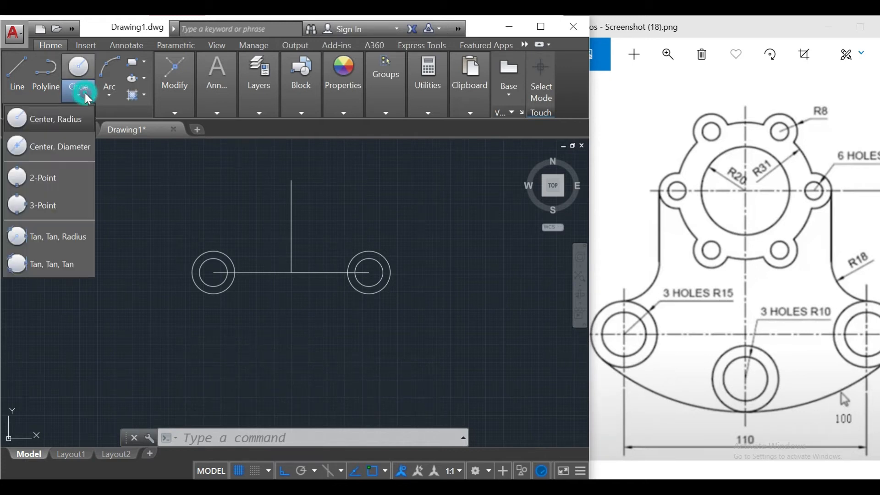
left_click(79, 238)
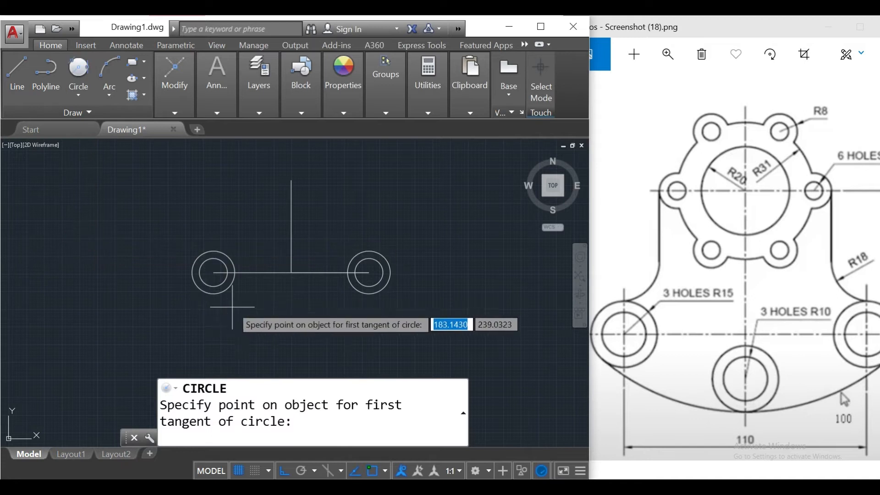
left_click(206, 293)
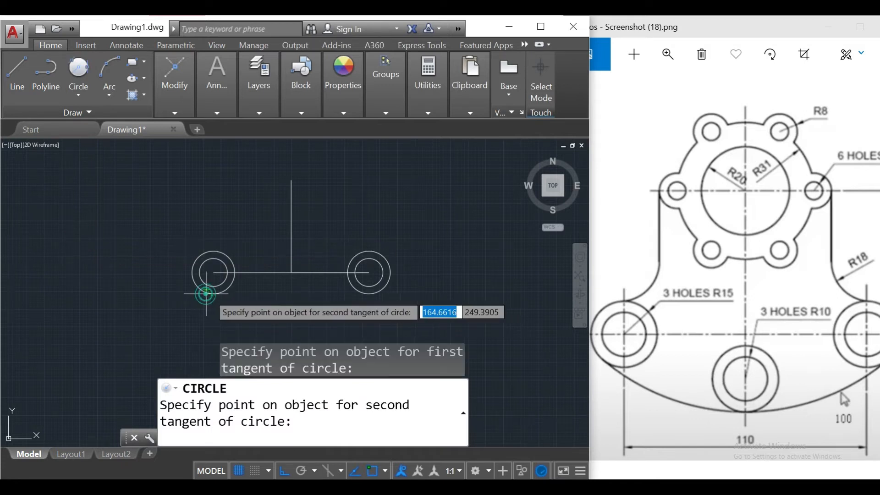
left_click(382, 289)
type("100")
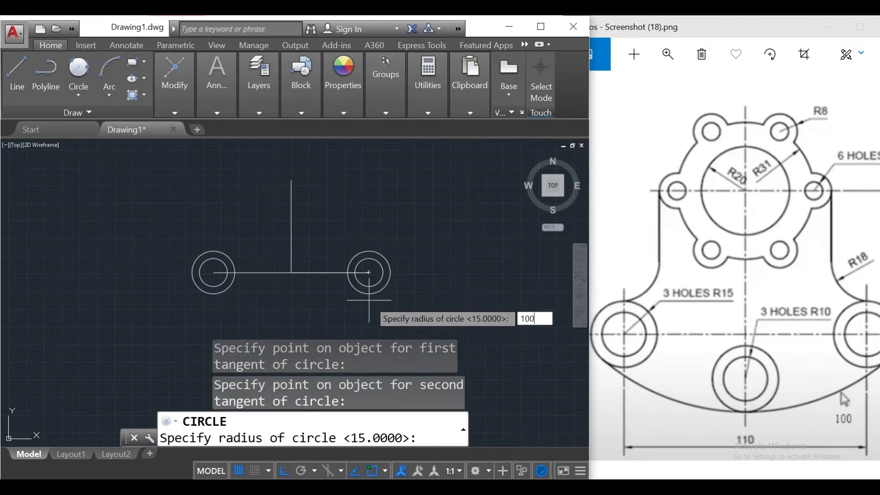
key("Return")
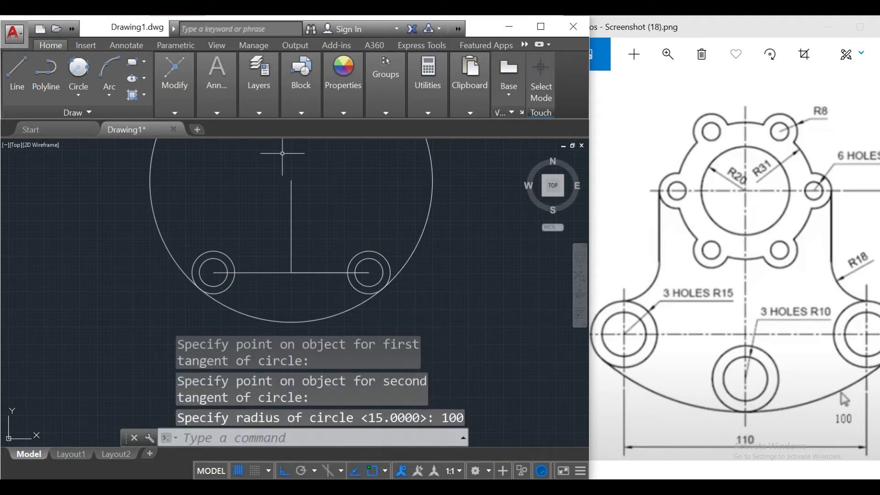
Trim away the upper part of the radius 100 circle, keeping only the bottom arc between the two outer circles
middle_click_drag(363, 163, 343, 275)
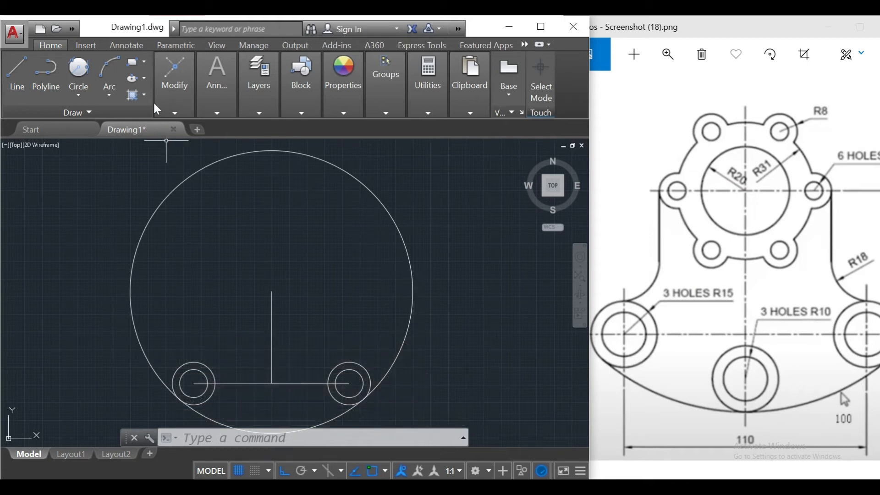
left_click(167, 104)
left_click(147, 129)
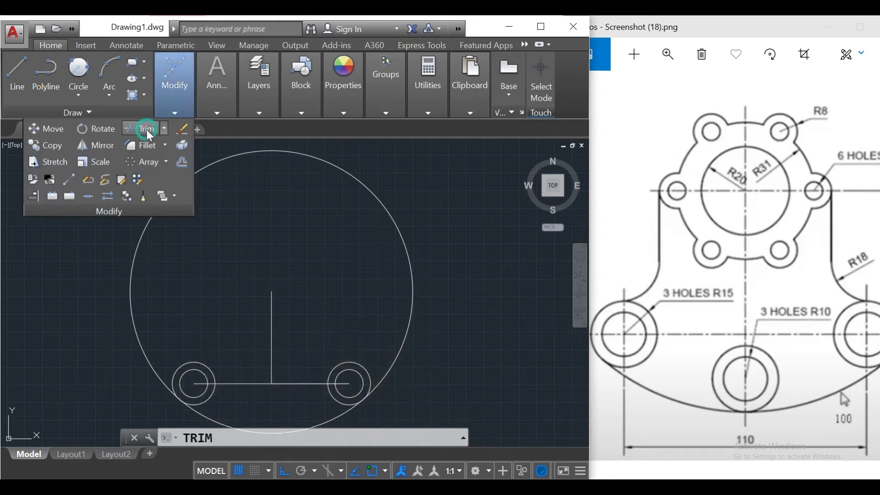
key("Return")
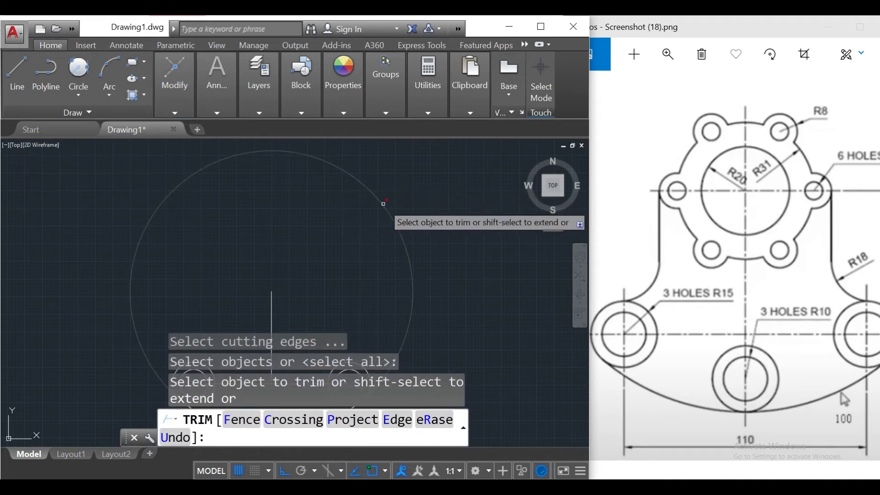
left_click(383, 204)
middle_click_drag(365, 247, 313, 160)
mouse_move(369, 266)
middle_mouse_down()
mouse_move(407, 235)
mouse_move(449, 221)
middle_mouse_up()
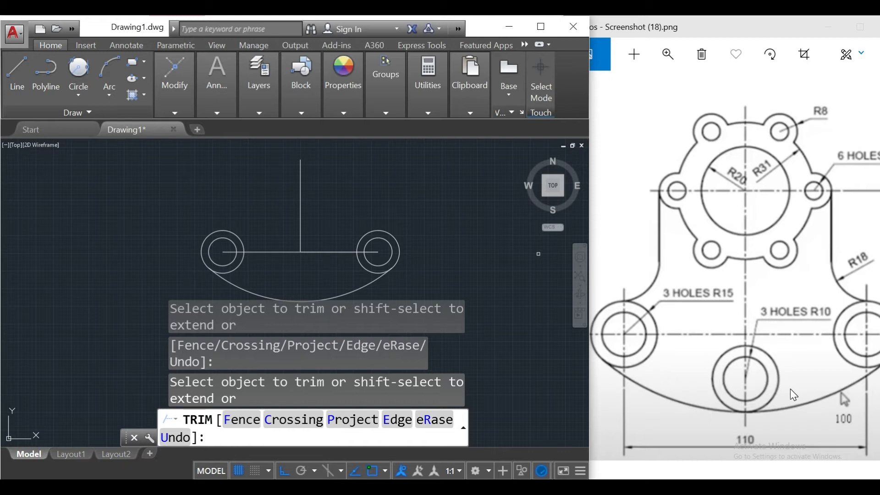
Draw two vertical helper lines downward, one from the left circles' centre and one from the horizontal line's midpoint past the bottom arc
left_click(16, 70)
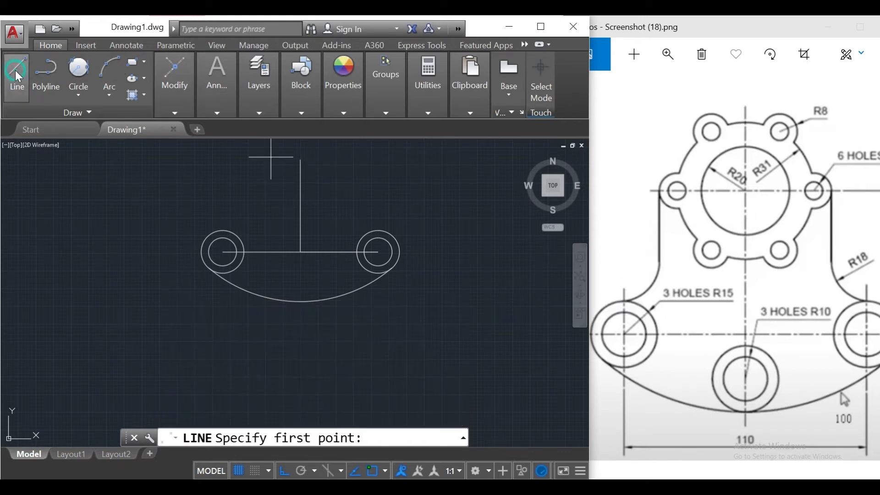
left_click(222, 252)
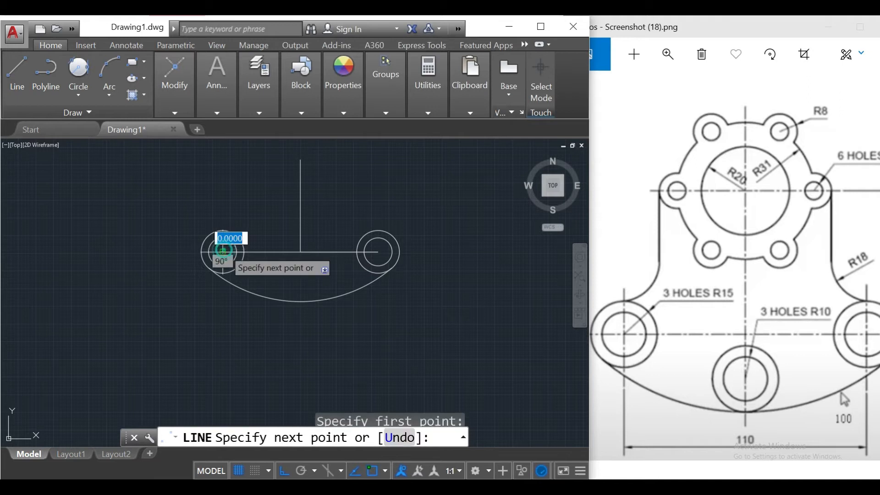
left_click(221, 300)
key("Escape")
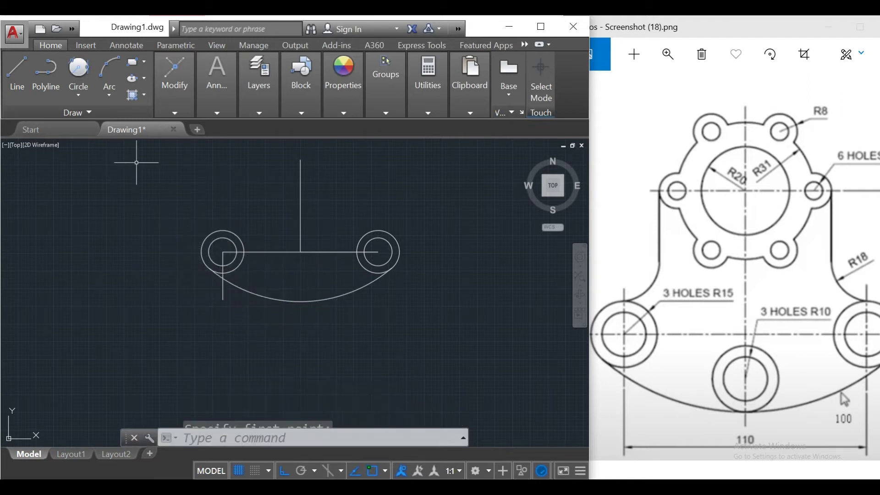
left_click(17, 73)
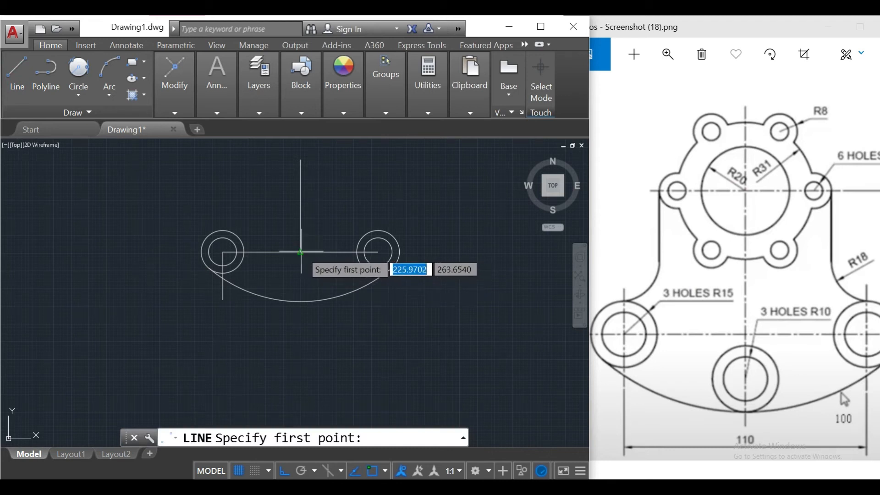
left_click(300, 252)
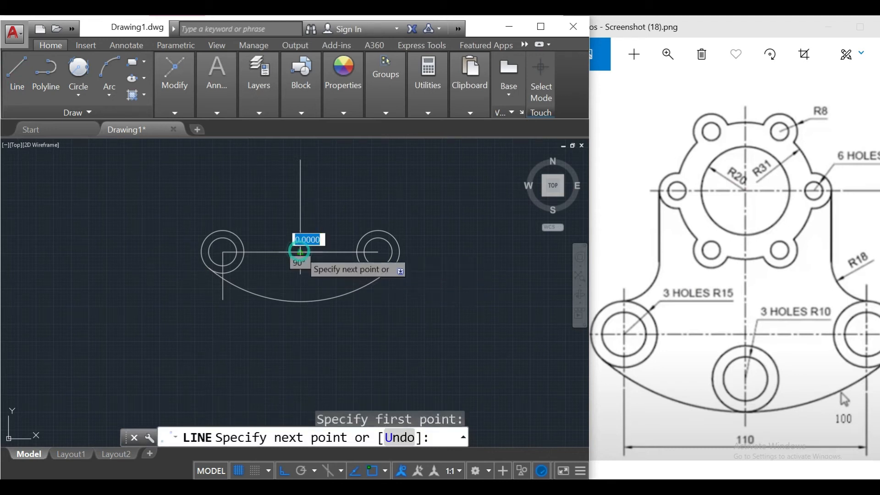
left_click(304, 309)
key("Escape")
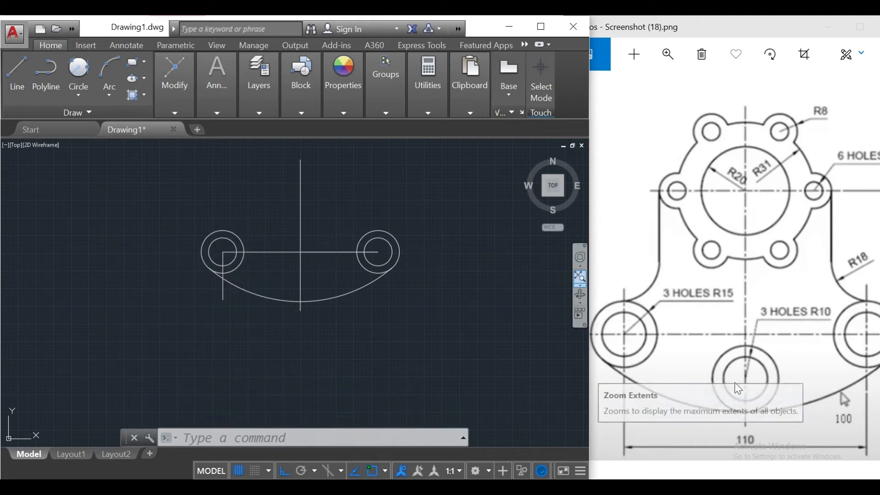
Copy the two left concentric circles from the outer circle's lowest point to where the central vertical line meets the bottom arc
left_click(177, 102)
left_click(57, 149)
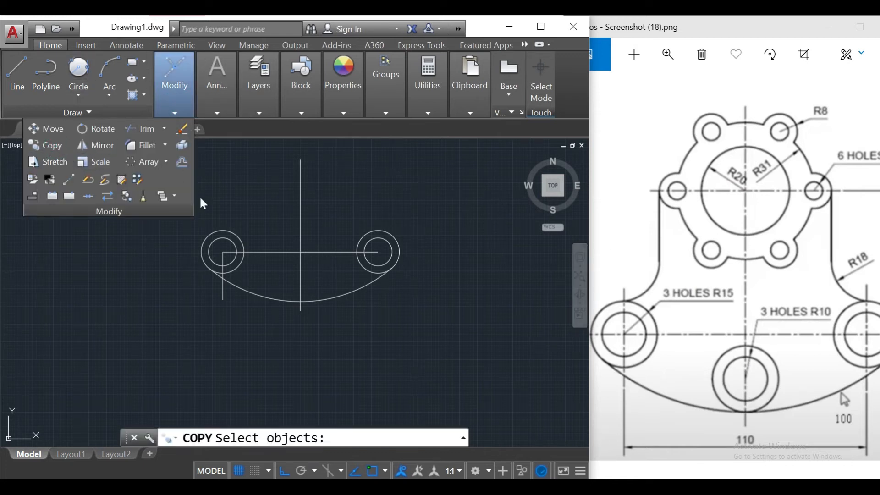
left_click(240, 243)
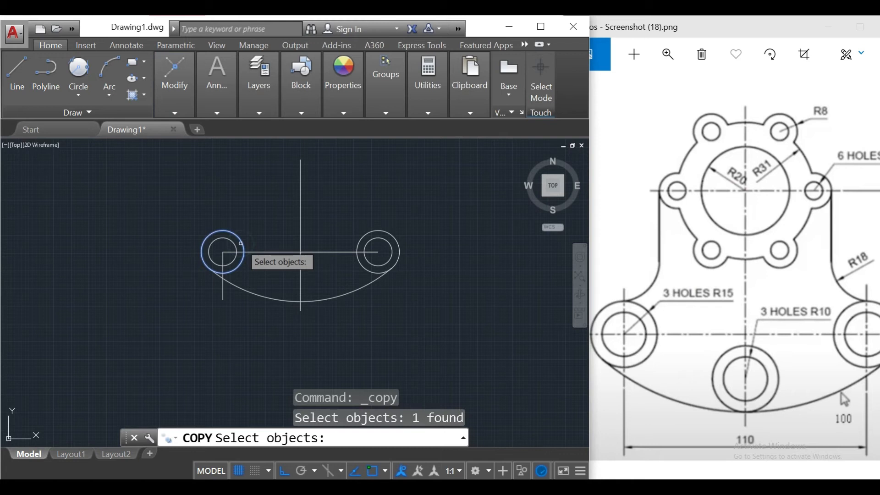
left_click(229, 241)
key("Return")
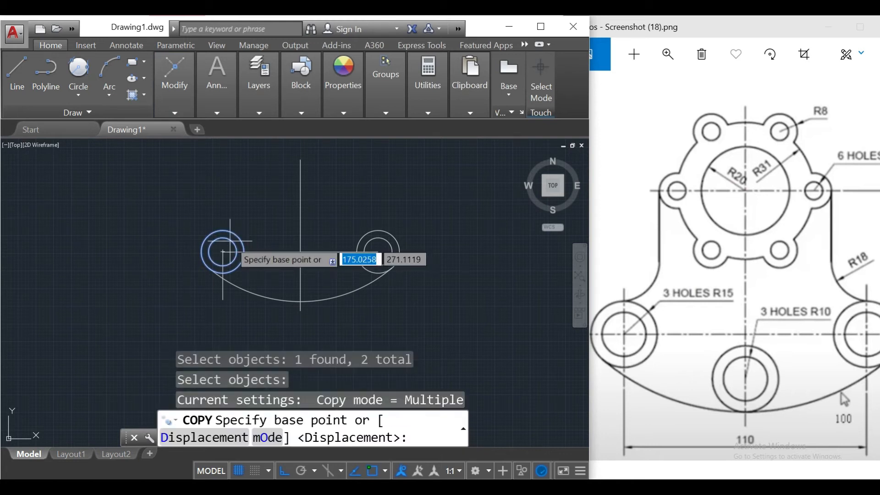
left_click(223, 252)
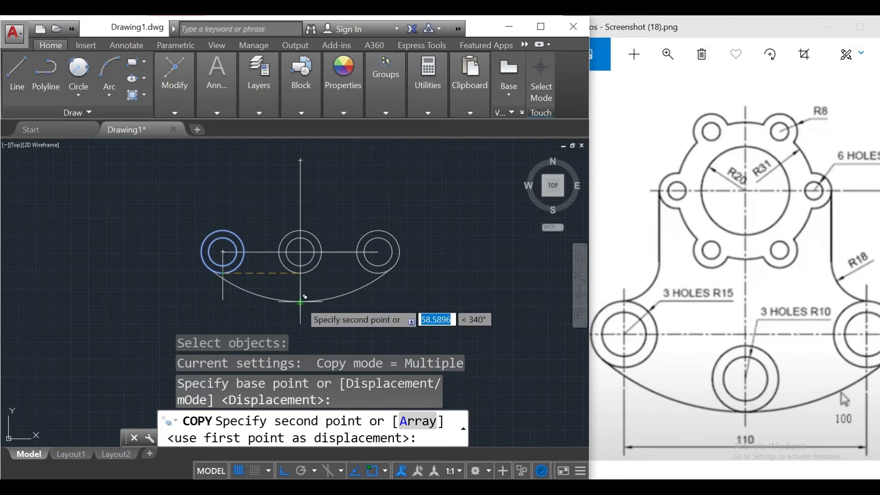
left_click(305, 297)
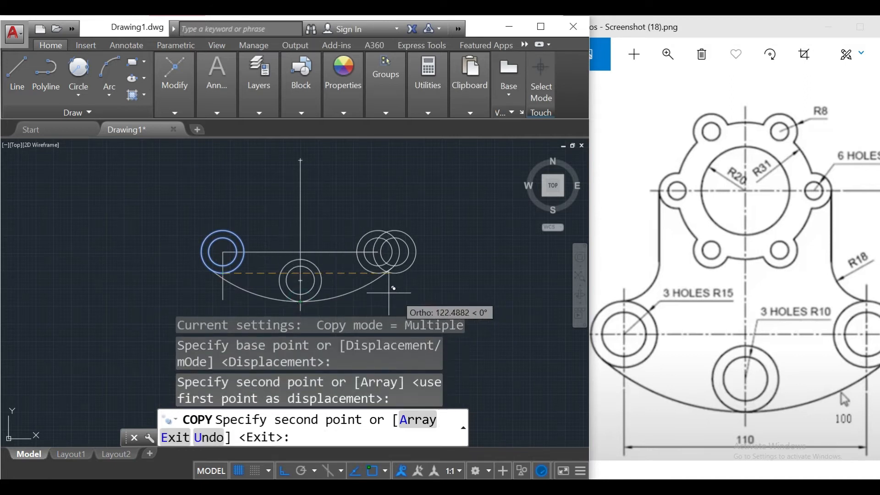
key("Escape")
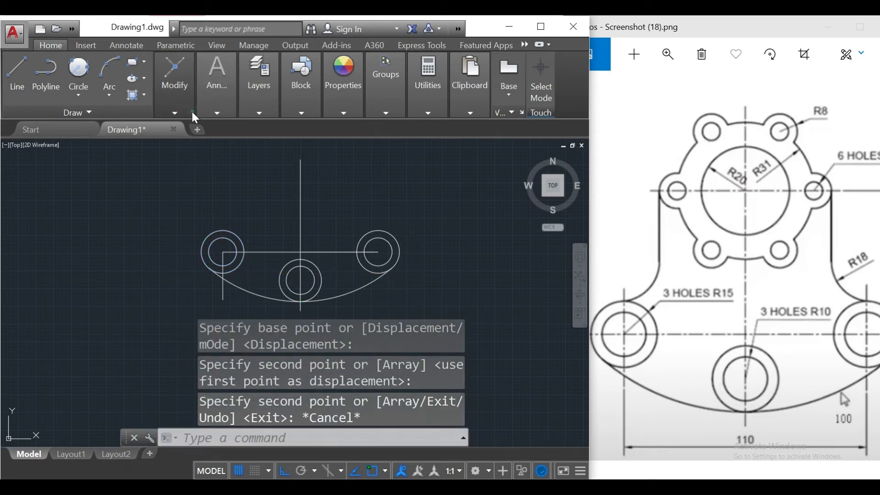
Erase the two vertical helper lines below the horizontal centre line
left_click(191, 109)
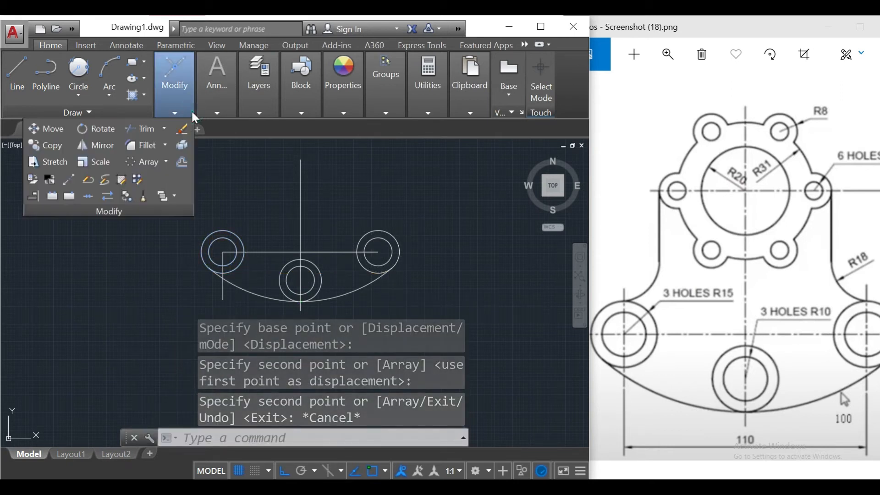
left_click(222, 262)
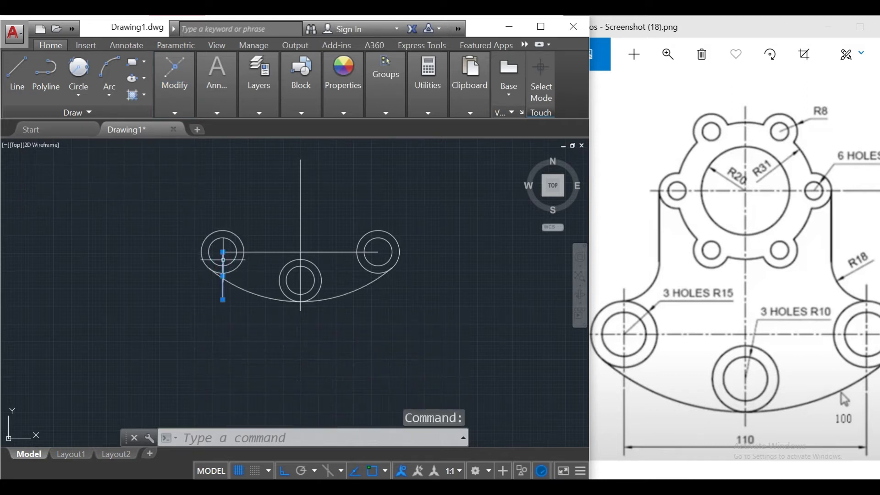
key("Delete")
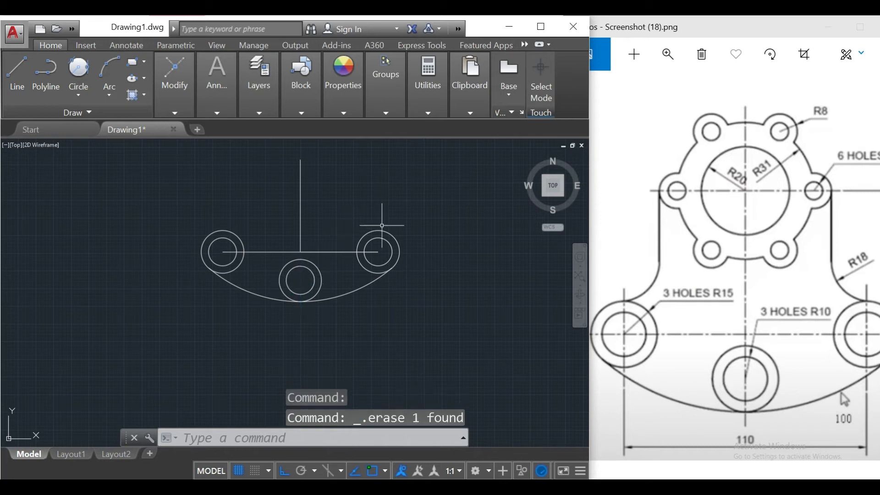
Draw two concentric circles of radius 20 and 31 centred on the upper end of the vertical line
scroll(384, 142, "up", 2)
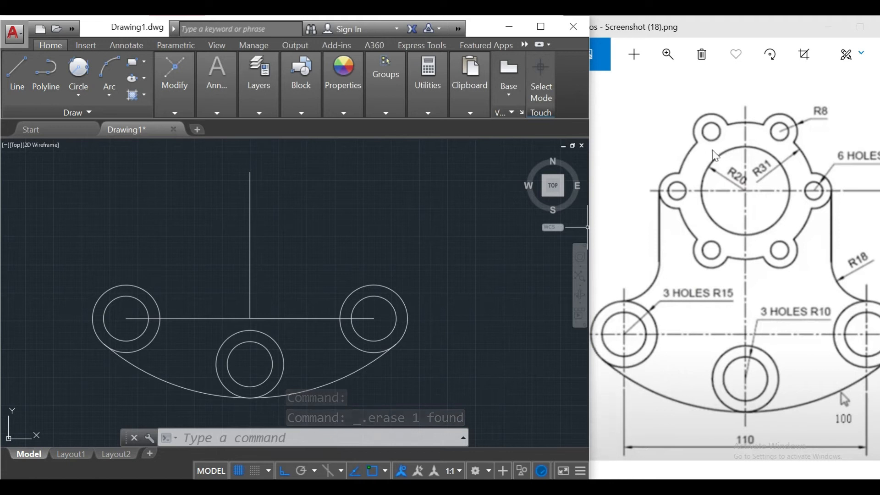
middle_click_drag(391, 208, 404, 265)
left_click(84, 97)
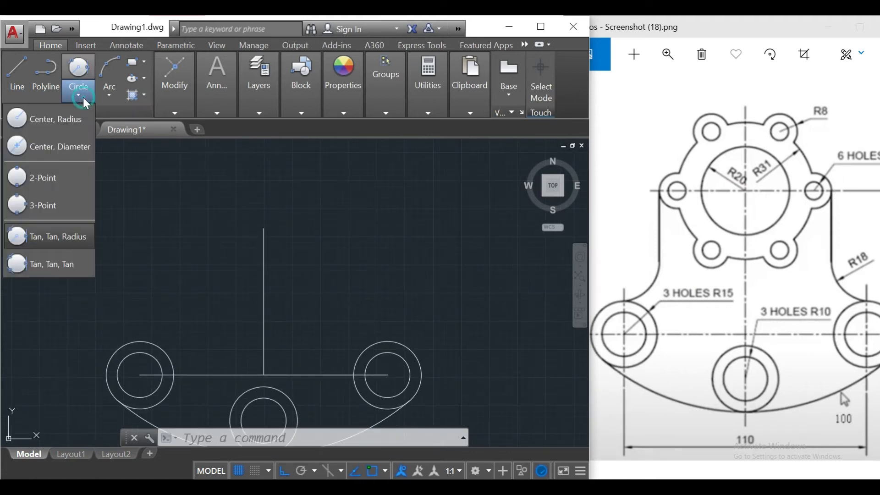
left_click(58, 118)
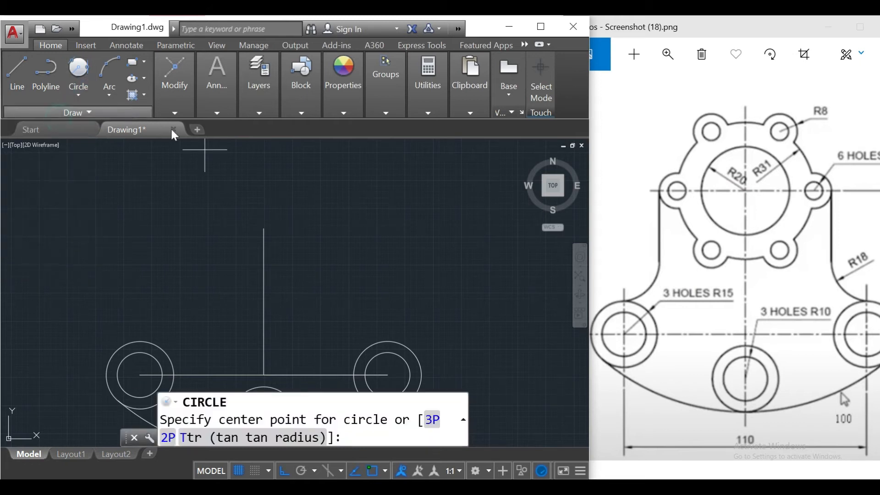
left_click(264, 229)
type("20")
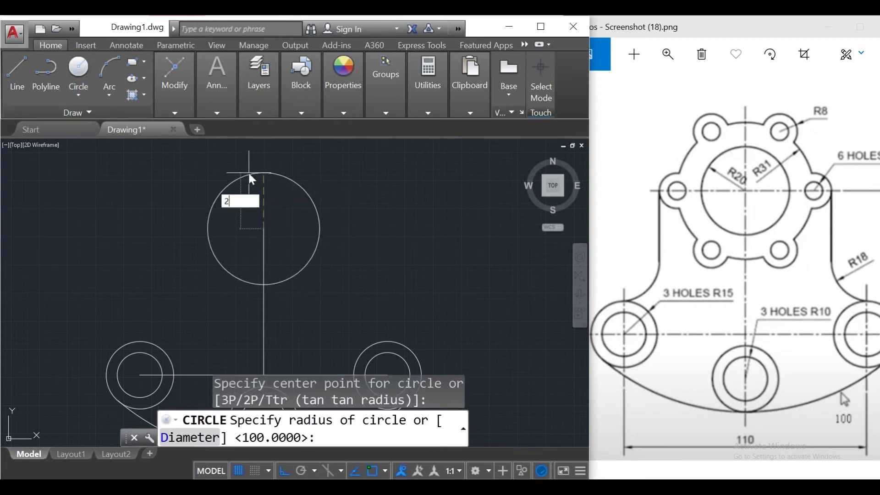
key("Return")
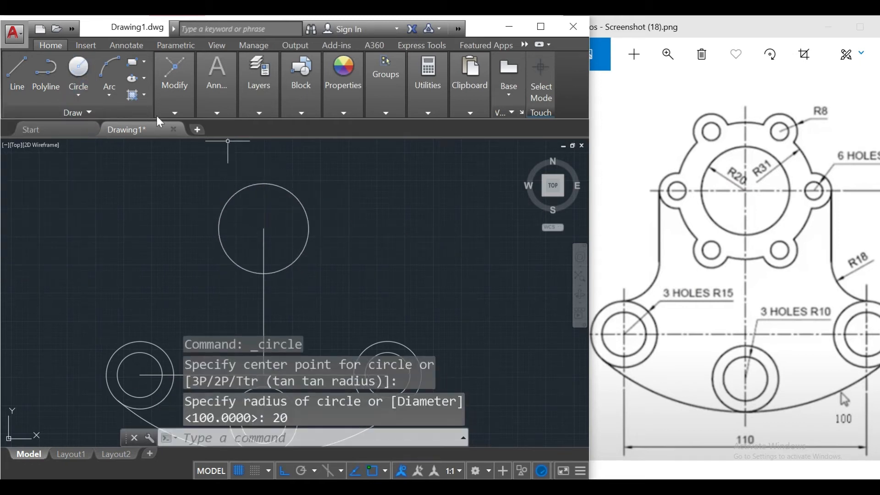
left_click(72, 77)
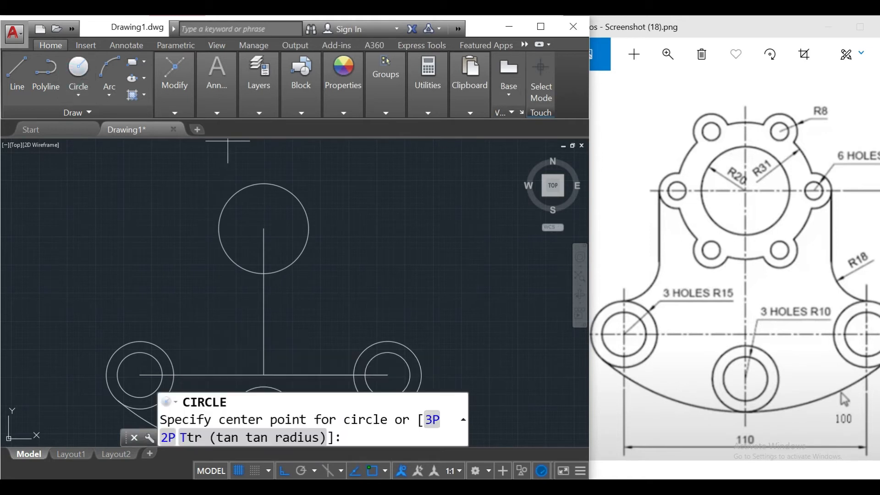
left_click(264, 229)
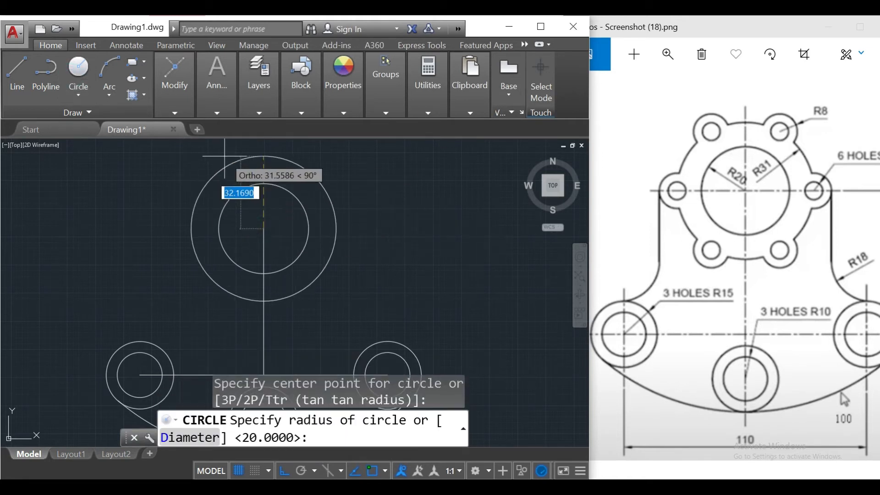
type("31")
key("Return")
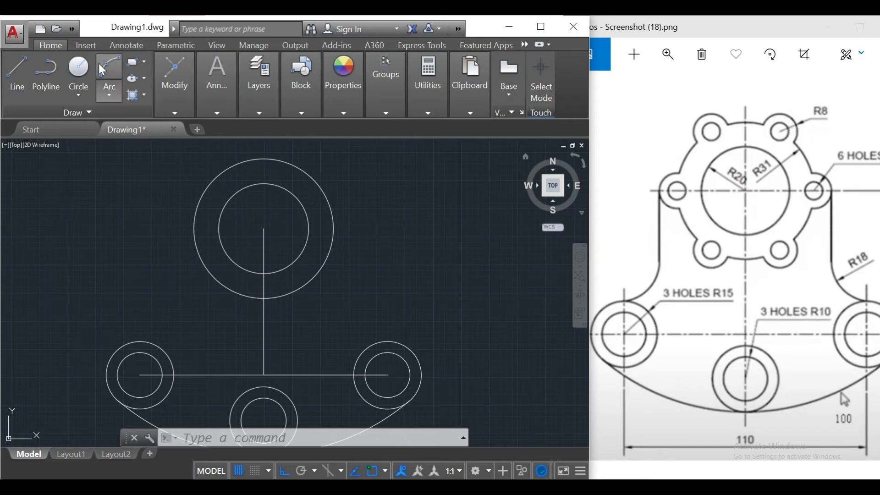
Draw a horizontal helper line from the flange centre to the right, extending past the radius 31 circle
left_click(16, 72)
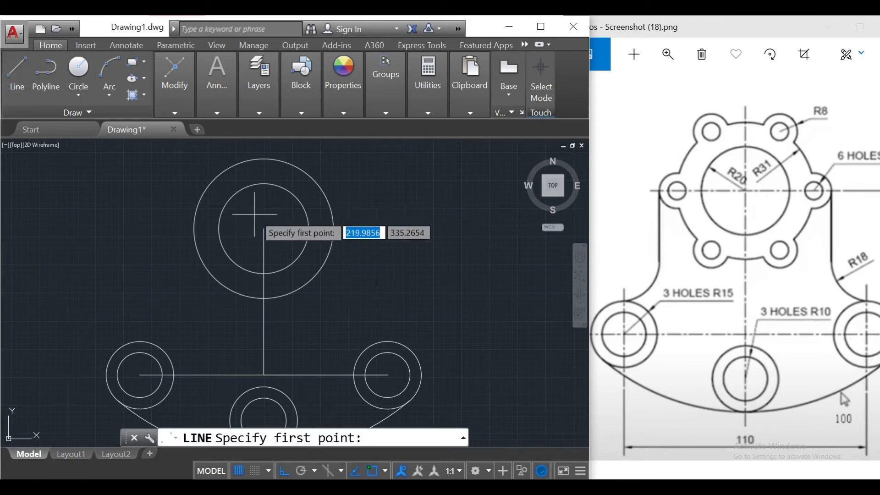
left_click(264, 229)
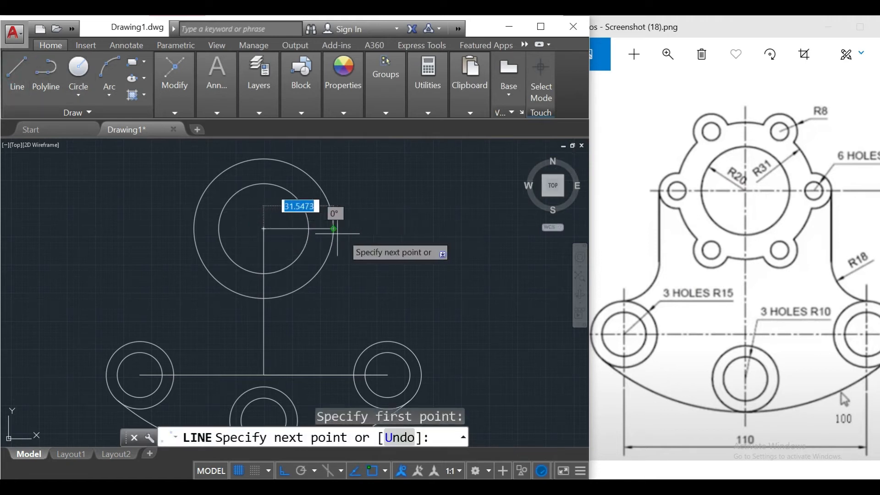
left_click(352, 234)
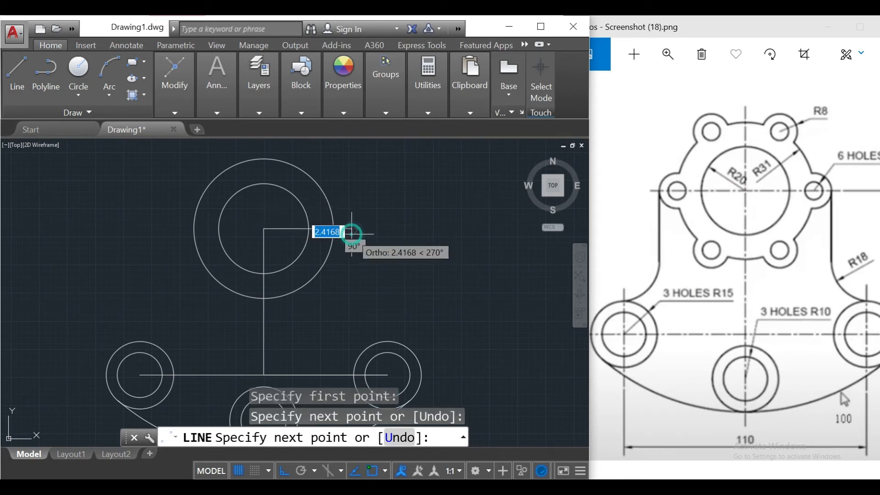
key("Escape")
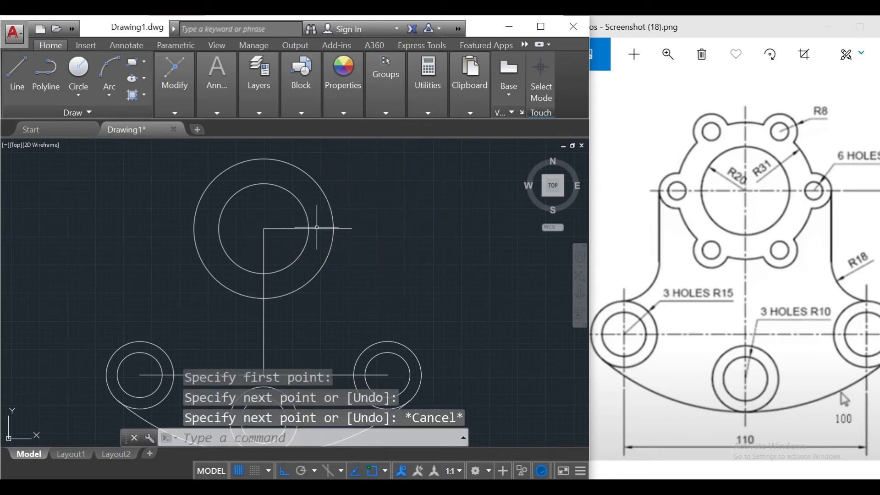
Draw concentric circles of radius 4 and 8 where the horizontal helper line crosses the radius 31 circle, and erase that line
left_click(75, 75)
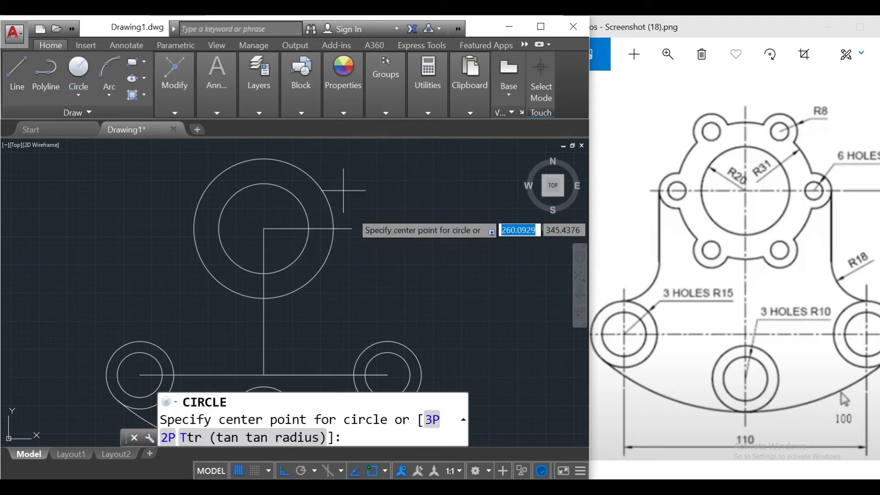
left_click(333, 228)
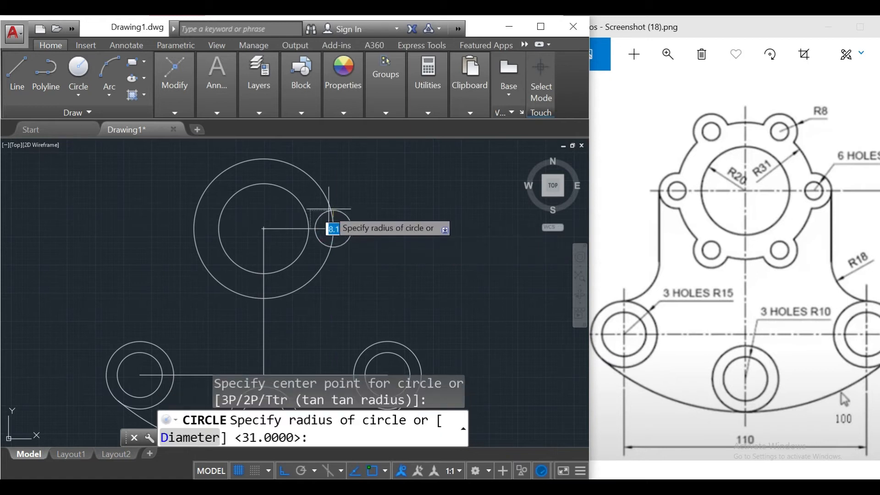
type("4")
key("Return")
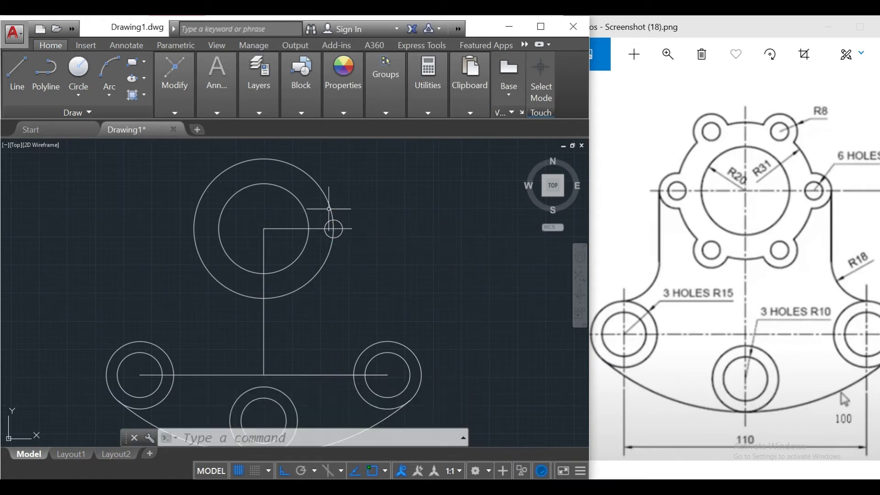
left_click(84, 68)
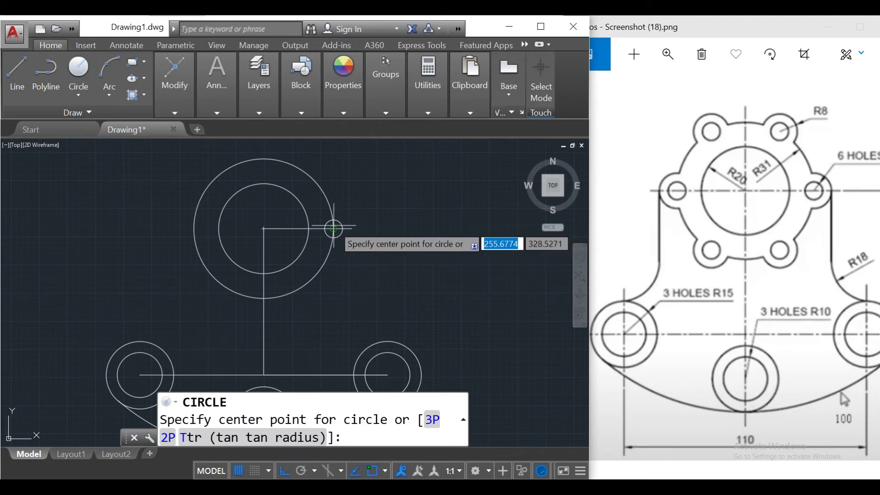
left_click(333, 228)
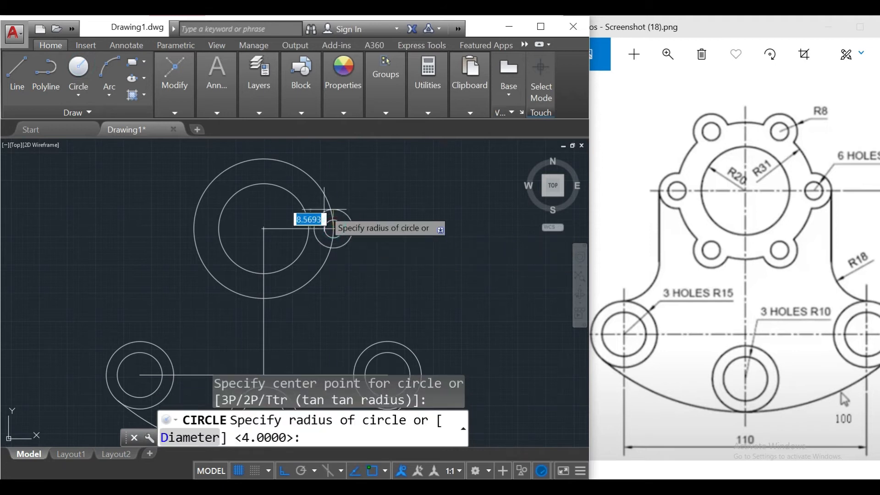
type("8")
key("Return")
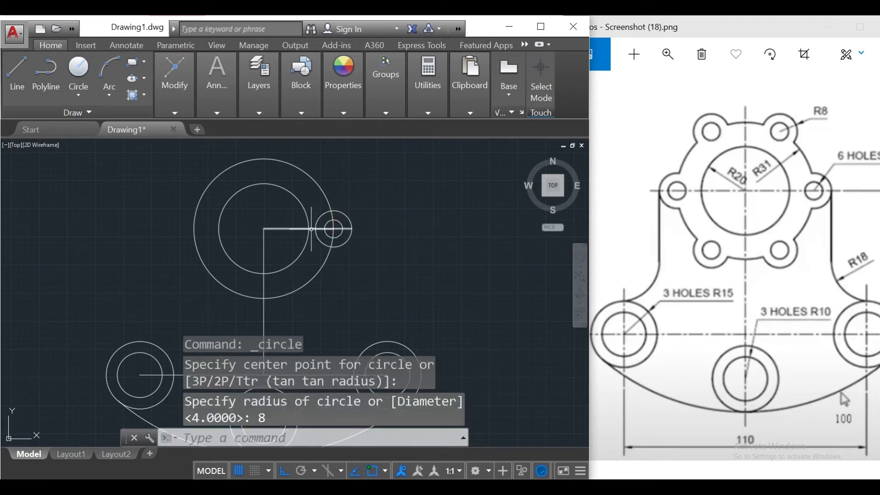
left_click(312, 229)
key("Delete")
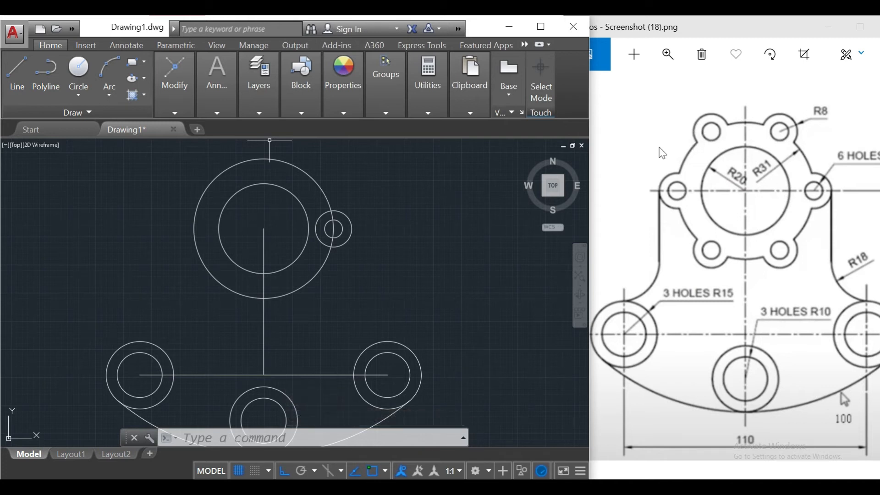
Trim the radius 8 circle inside the radius 31 circle and the radius 31 arc inside the lobe, leaving an open lobe
left_click(172, 90)
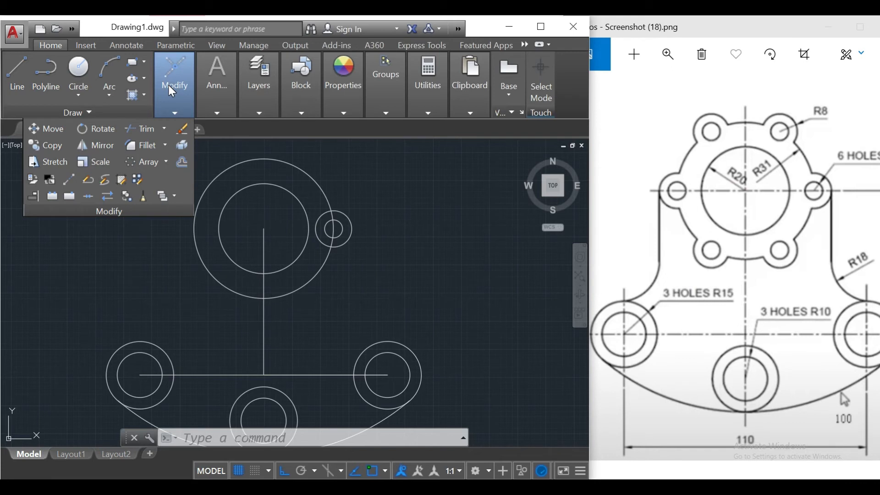
left_click(142, 129)
key("Return")
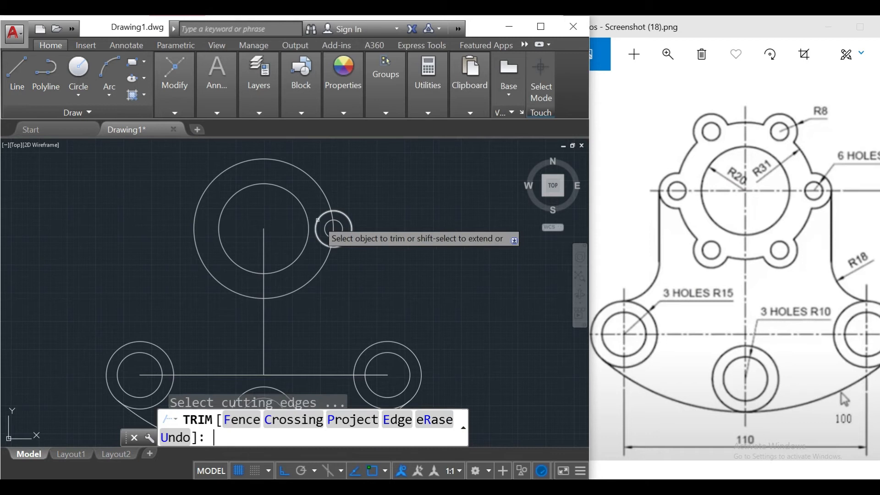
left_click(316, 221)
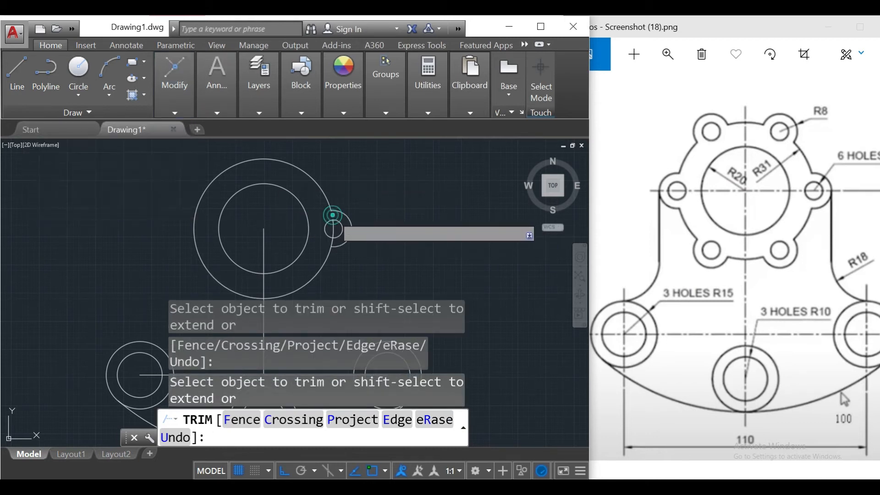
Polar-array the radius 8 lobe arc and radius 4 hole around the flange centre with 6 items over 360 degrees
mouse_move(172, 92)
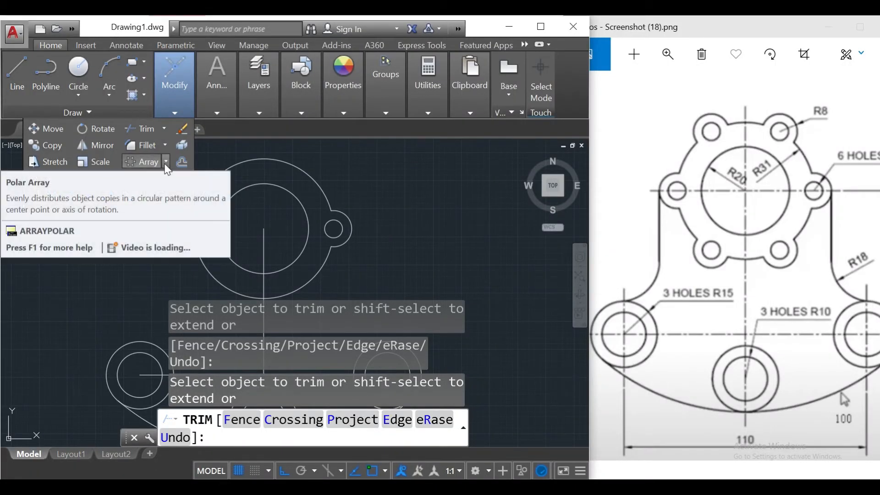
left_click(144, 160)
left_click(165, 162)
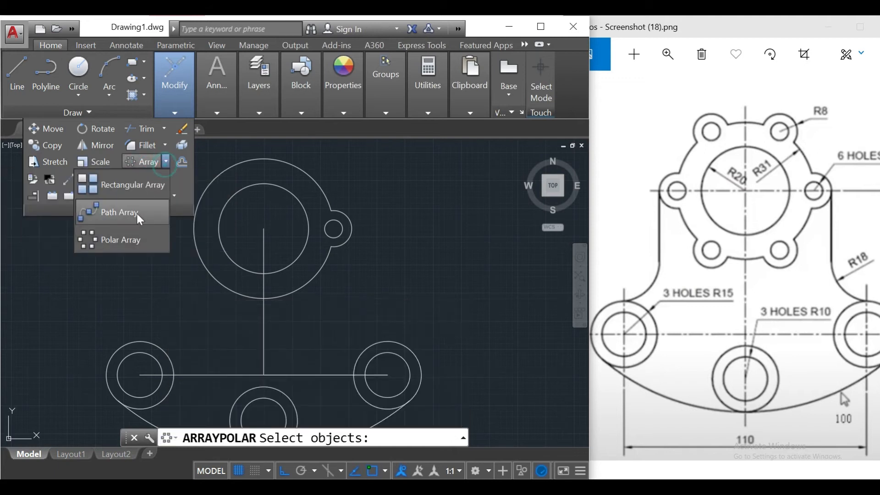
left_click(129, 234)
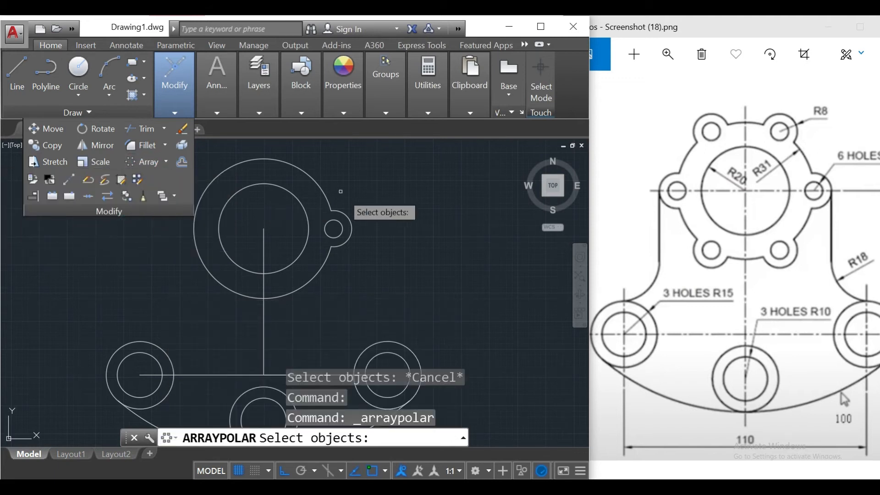
left_click(347, 219)
left_click(339, 227)
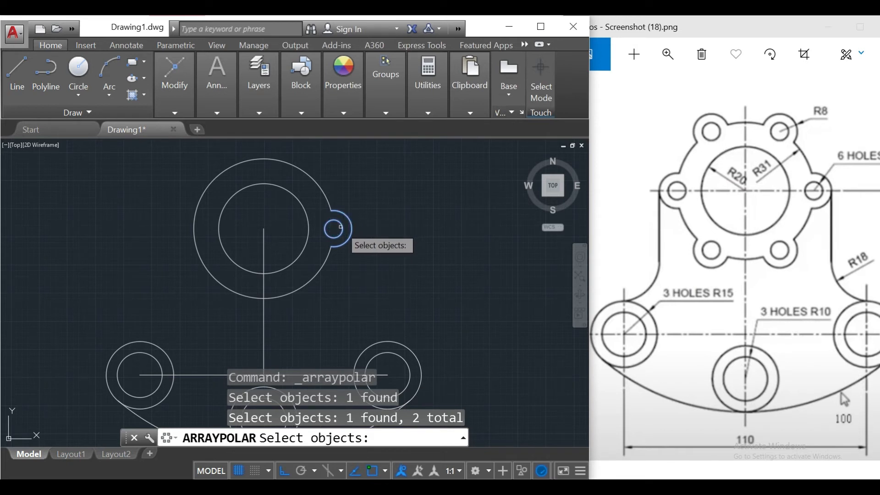
key("Return")
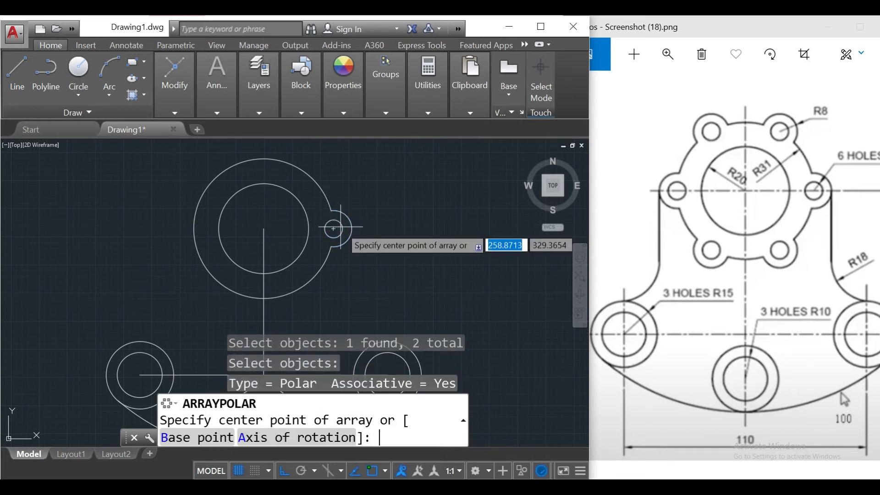
left_click(264, 229)
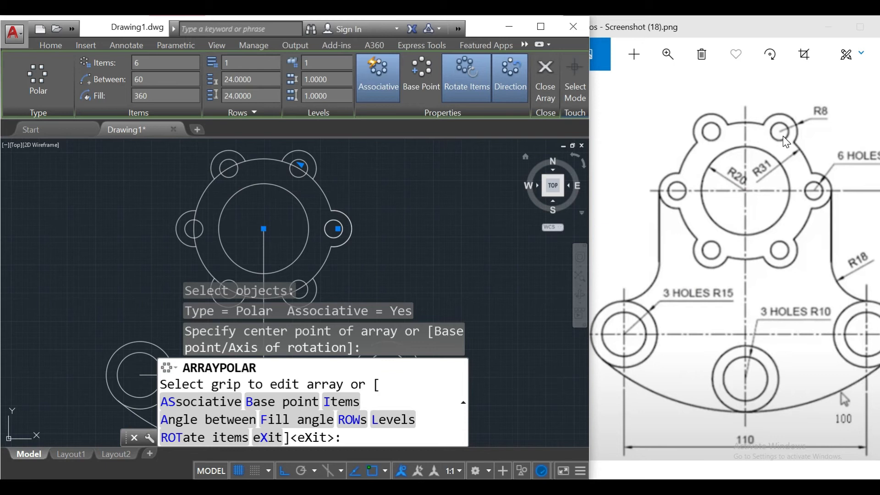
left_click(542, 88)
Trim the radius 31 circle segments that run through the other five lobes and their holes
left_click(173, 64)
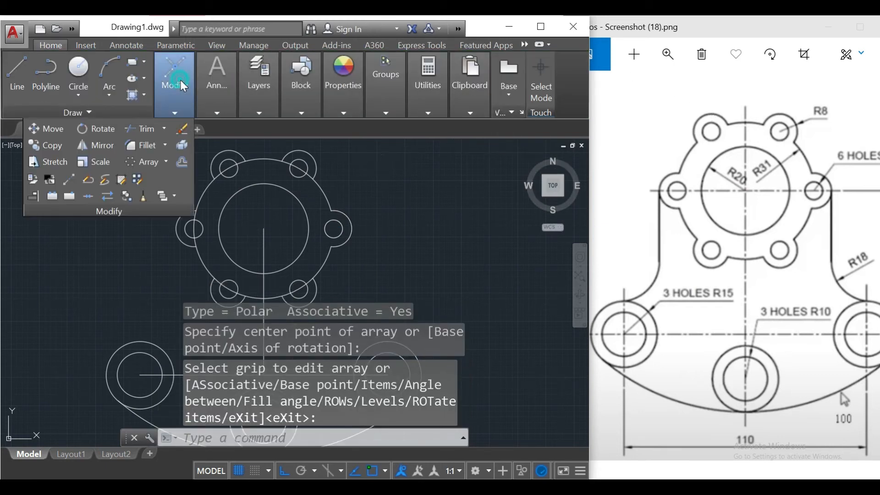
left_click(146, 128)
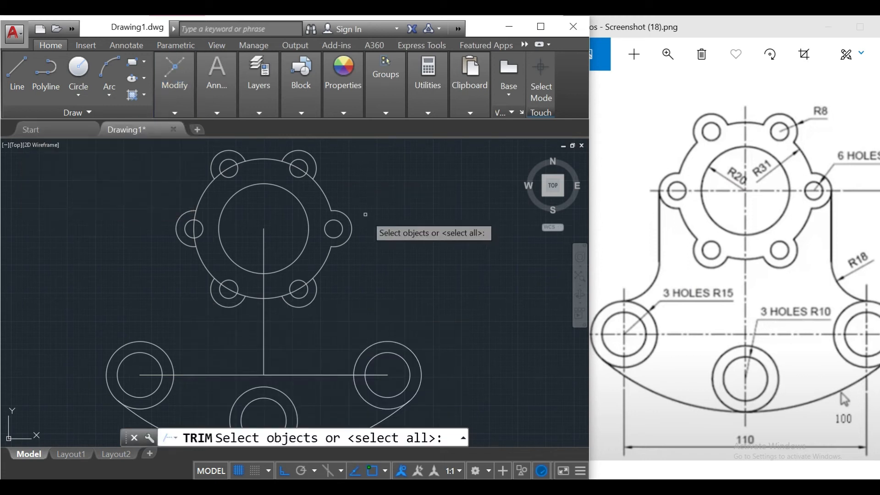
key("Return")
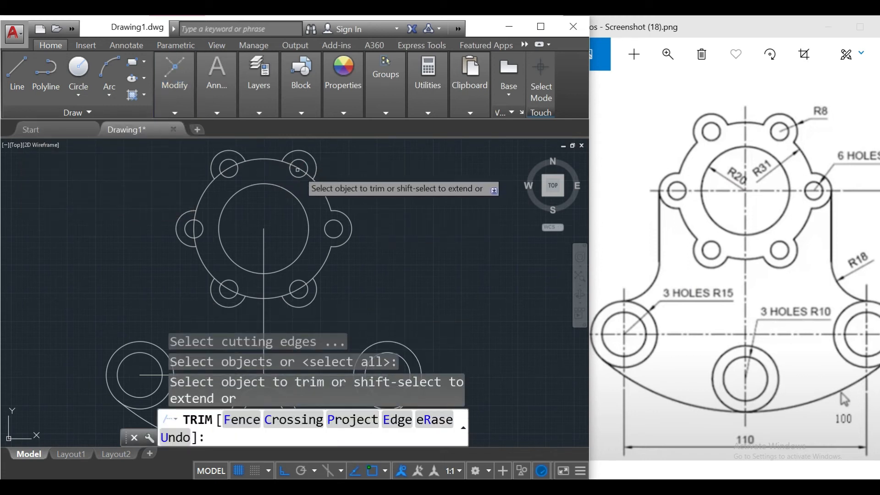
left_click(297, 169)
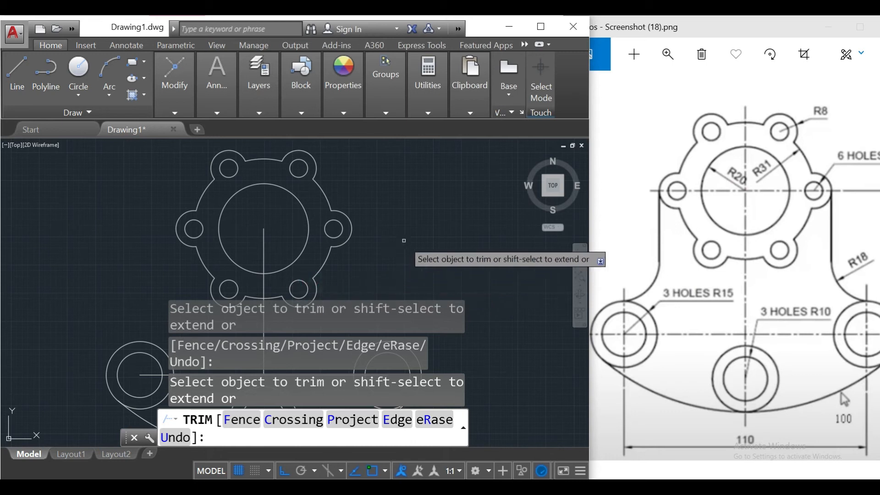
left_click(175, 110)
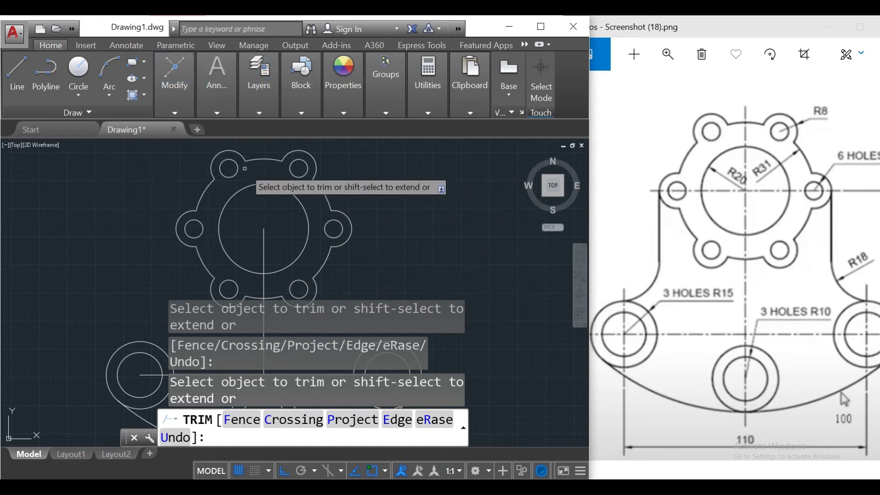
key("Escape")
Draw a vertical line downward from the outermost point of the flange's right lobe, ending above the right R15 circle
middle_click_drag(435, 253, 478, 179)
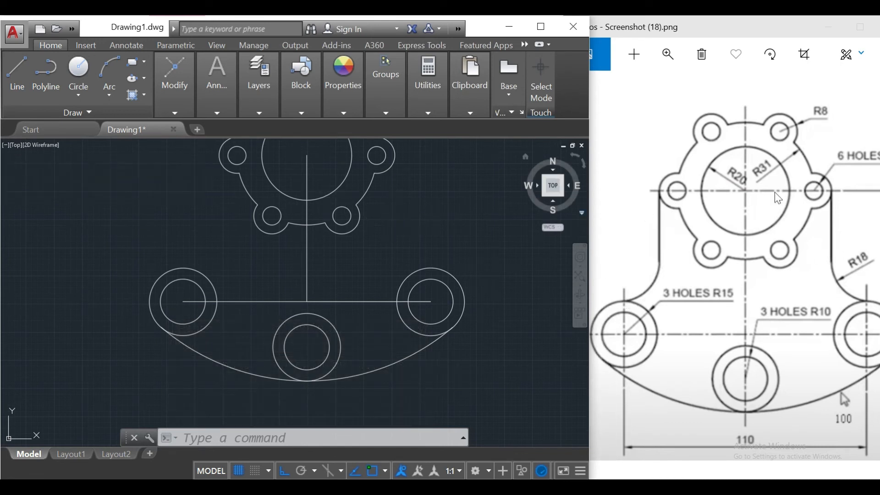
left_click(175, 88)
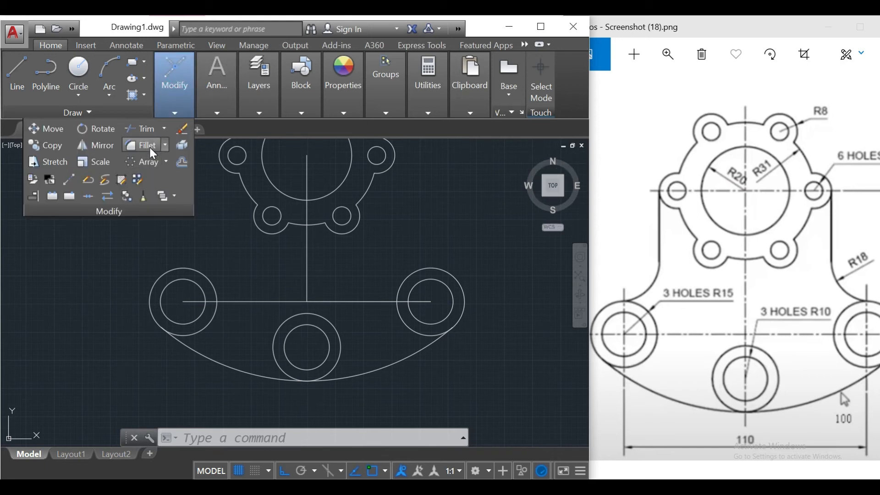
left_click(8, 86)
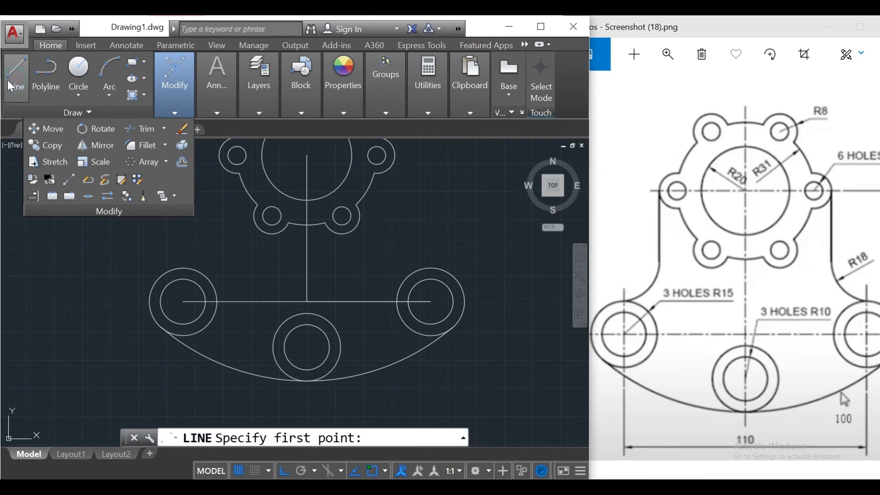
left_click(392, 157)
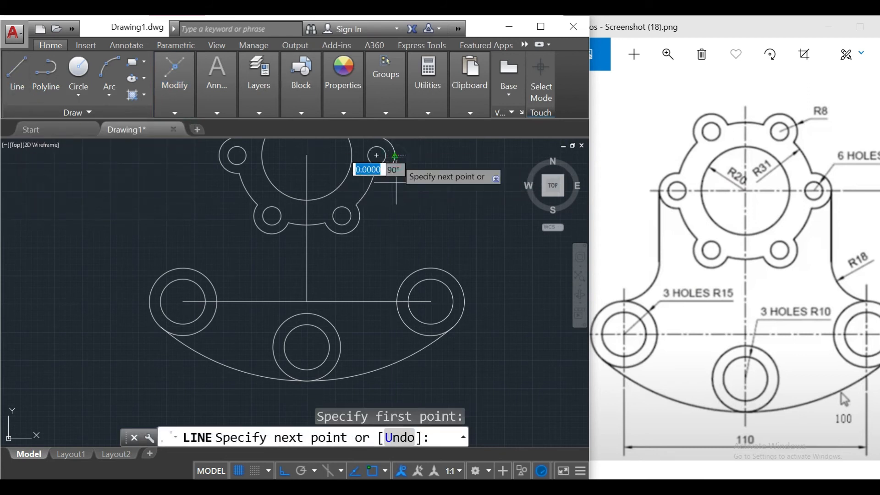
left_click(395, 235)
key("Escape")
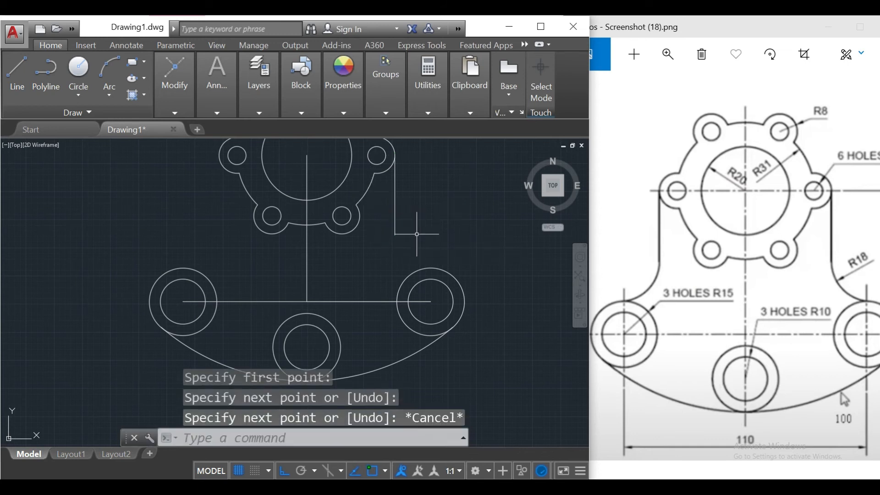
Fillet the vertical line to the outer circle of the right lower boss with radius 18
left_click(176, 84)
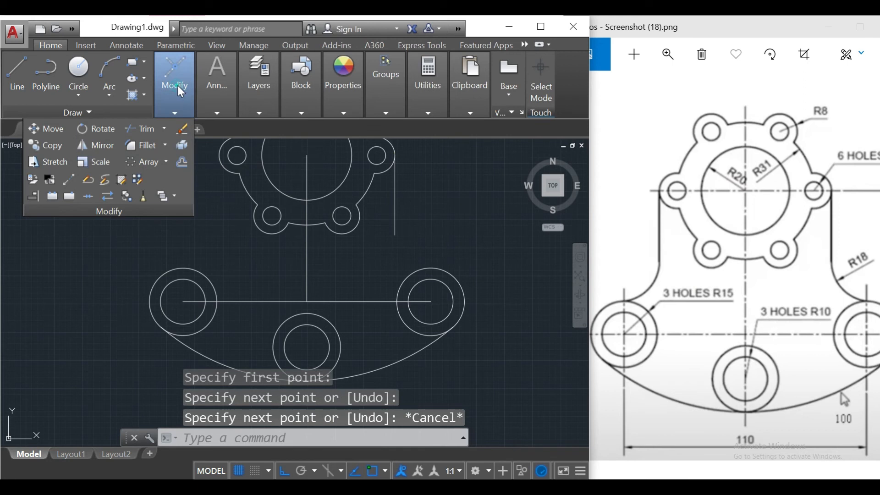
left_click(155, 146)
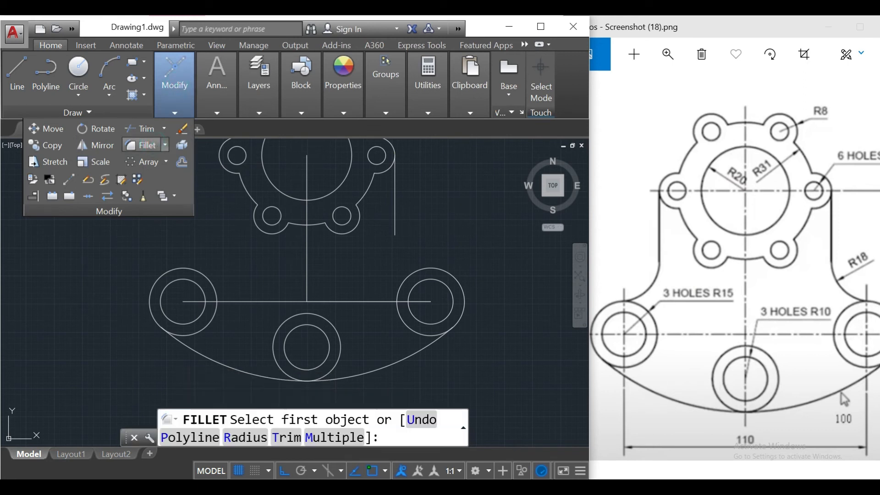
left_click(396, 205)
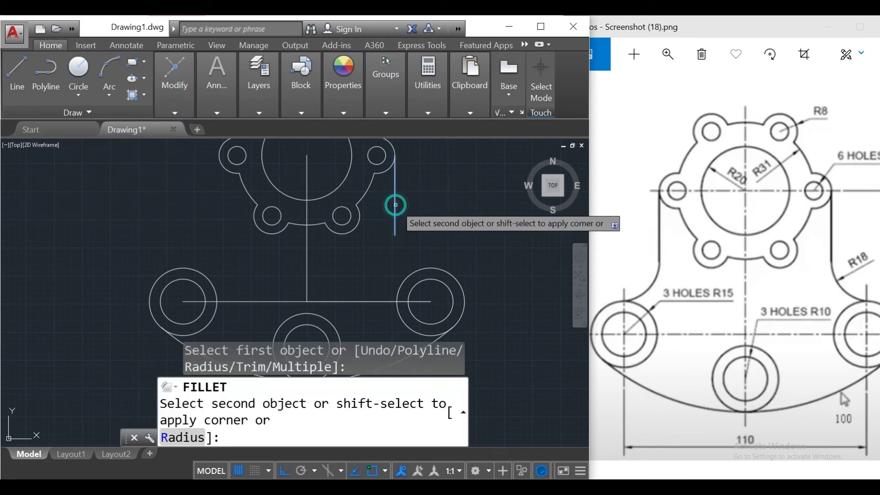
left_click(199, 437)
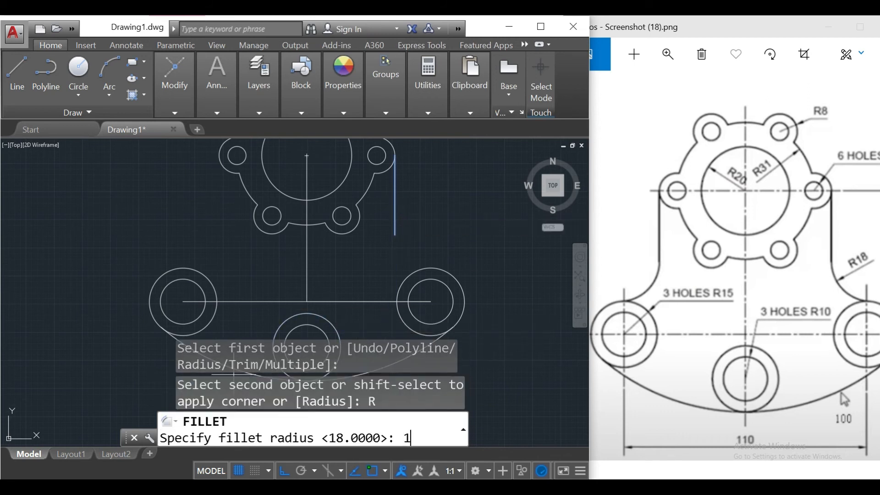
type("18")
key("Return")
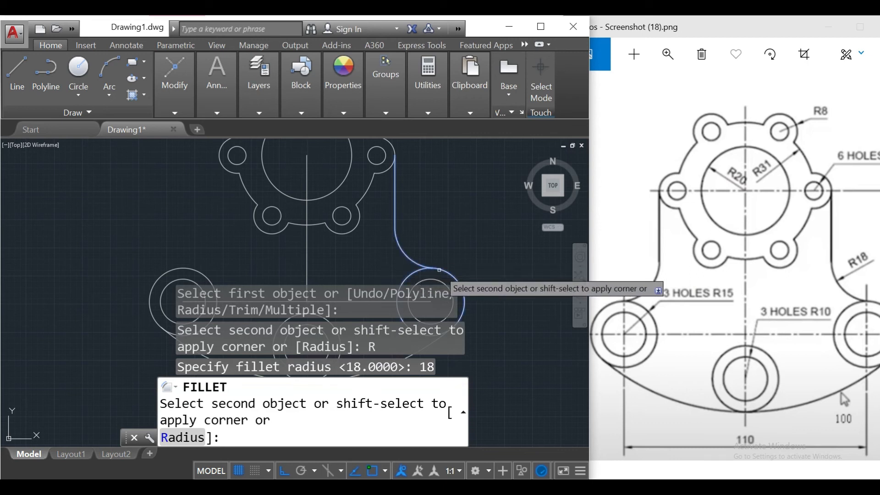
left_click(440, 270)
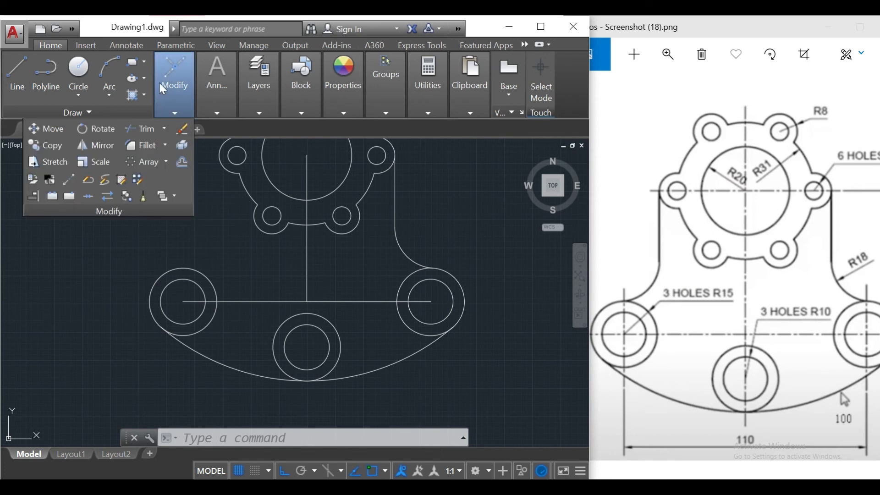
Mirror the right vertical line and its radius 18 fillet about the vertical centre line, keeping the source objects
left_click(107, 140)
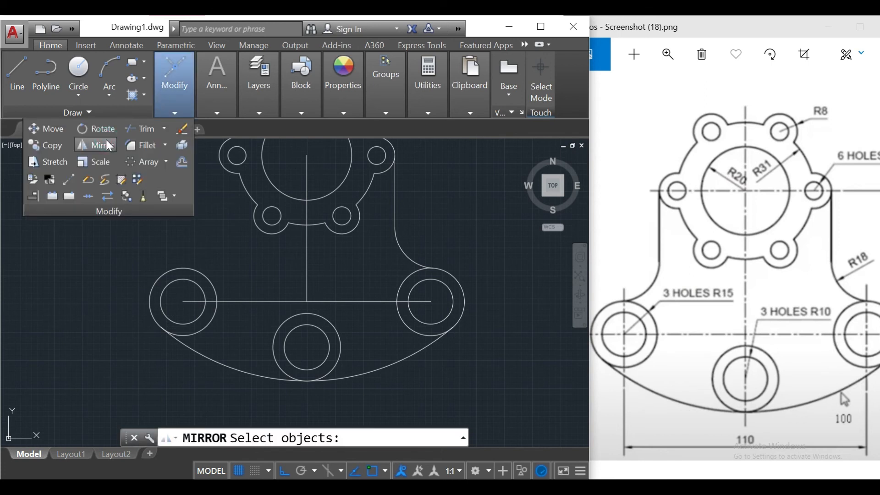
left_click(394, 200)
left_click(402, 252)
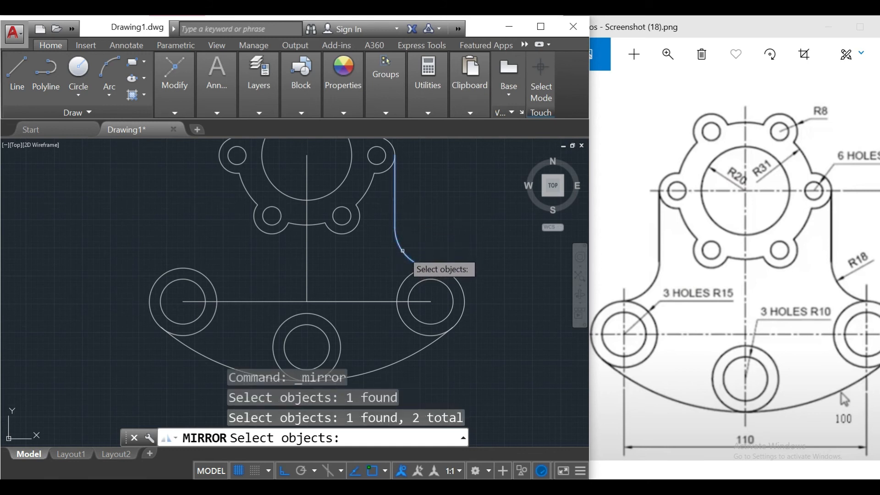
key("Return")
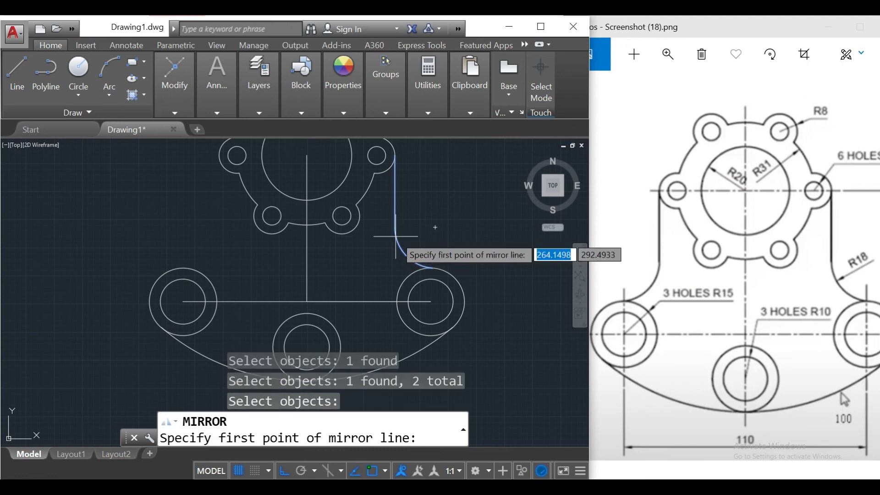
left_click(306, 226)
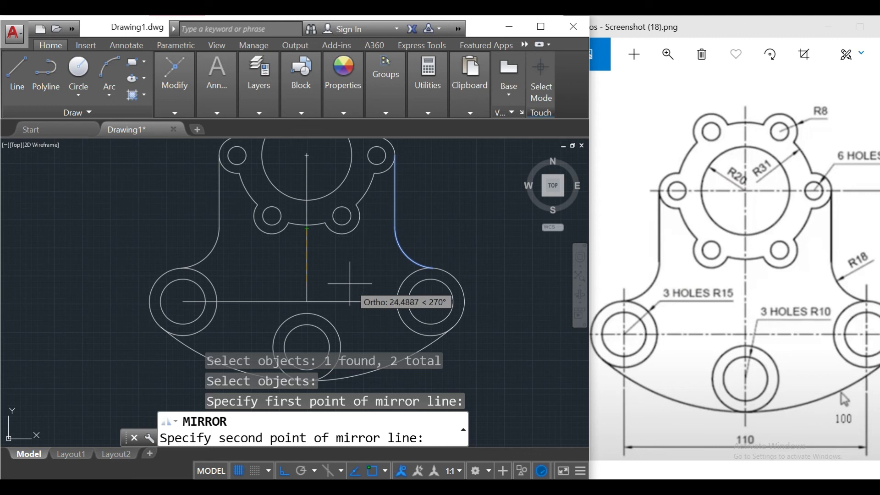
left_click(350, 286)
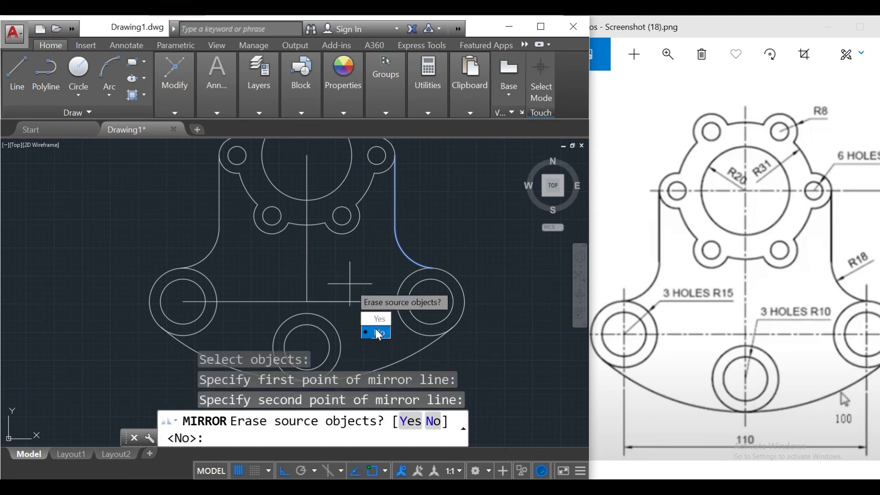
key("Return")
Erase the vertical centre line and both halves of the horizontal centre line between the lower bosses
scroll(460, 215, "down", 1)
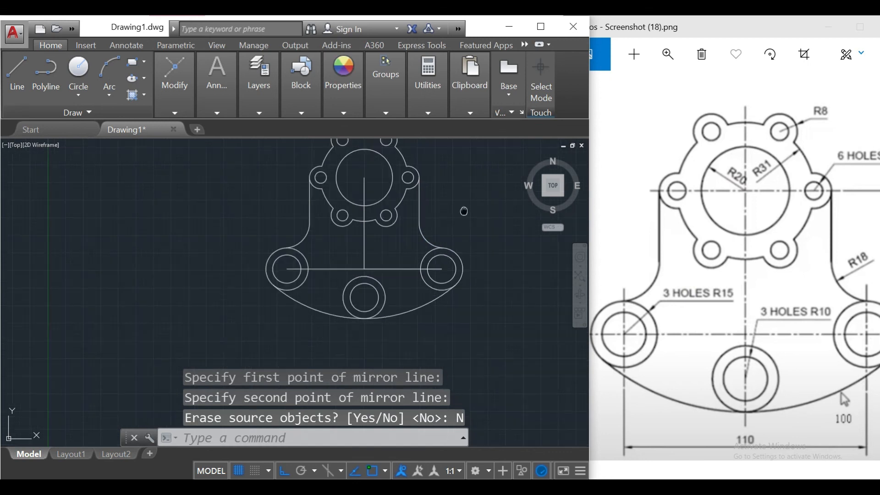
middle_click_drag(364, 239, 355, 293)
left_click(356, 294)
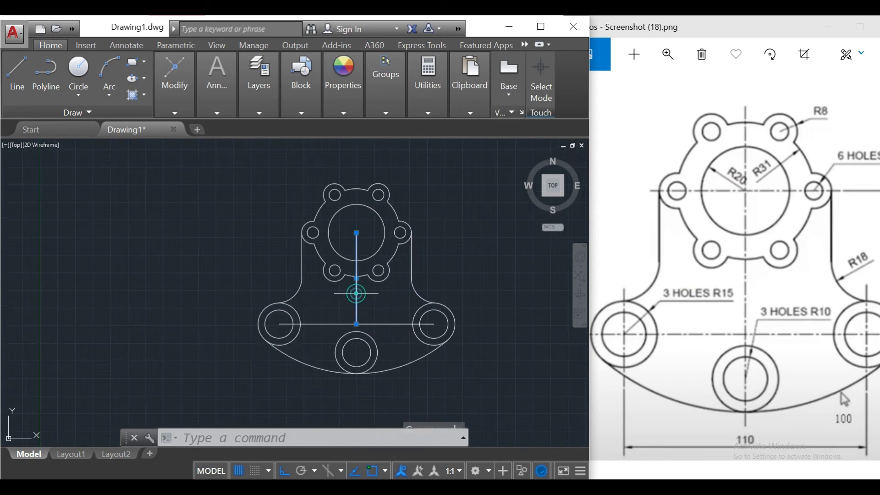
key("Delete")
left_click(356, 324)
key("Escape")
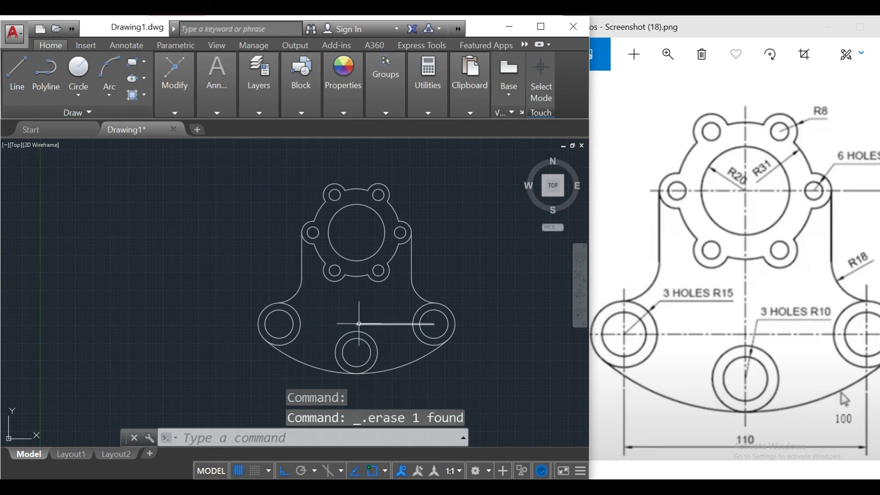
left_click(378, 321)
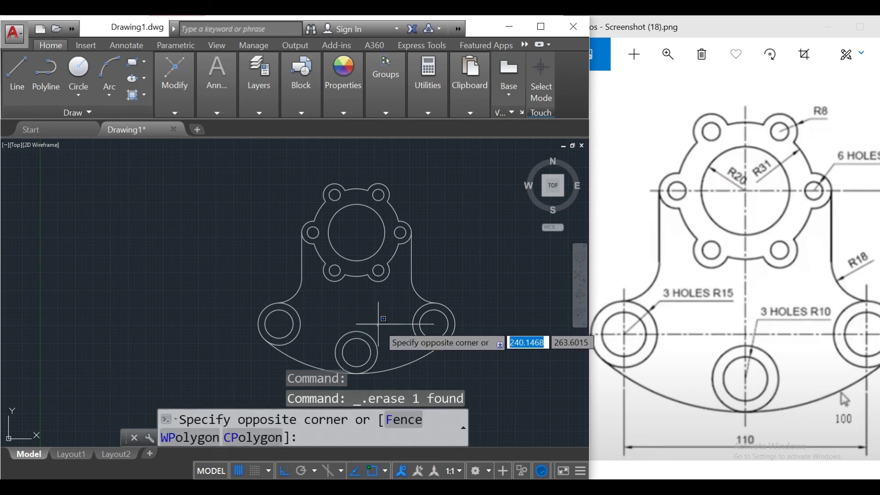
left_click(379, 325)
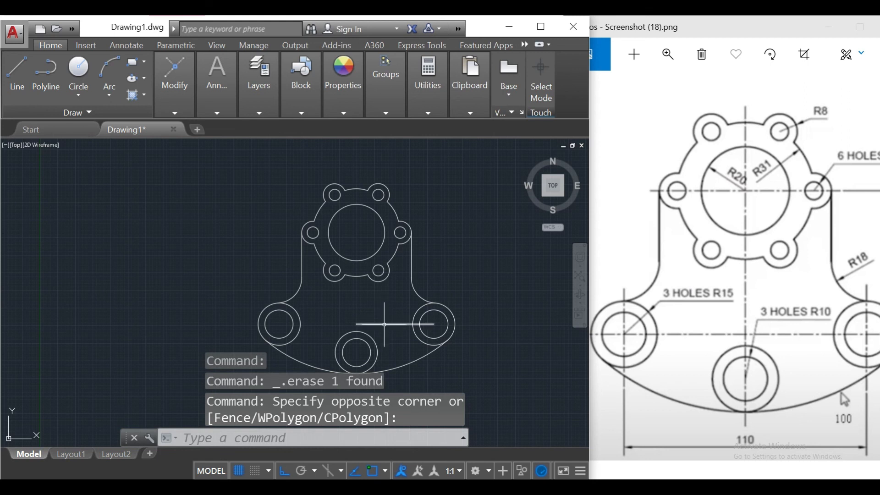
left_click(384, 324)
key("Delete")
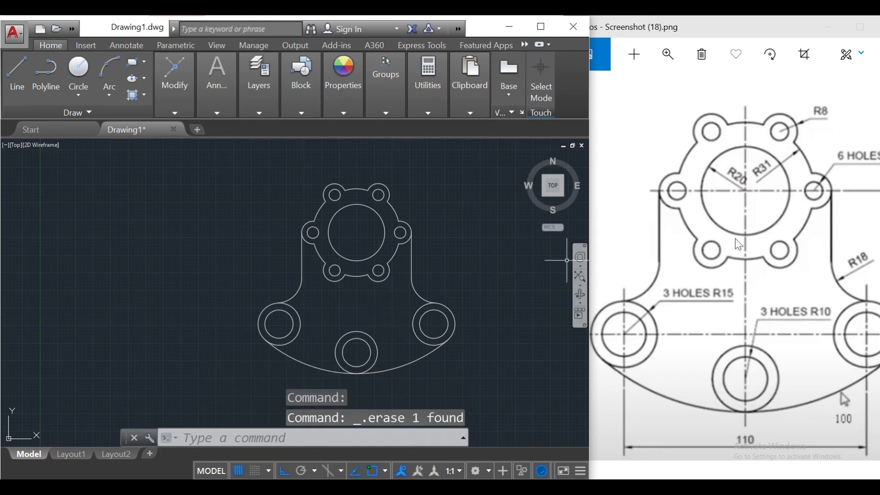